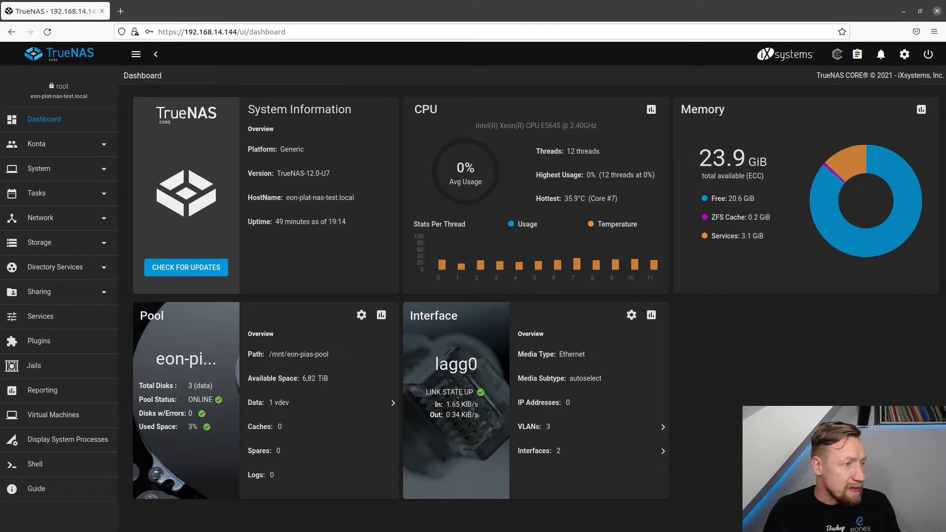
# Switch to the Windows 10 virtual machine, minimize its temp folder window and return to the TrueNAS dashboard
pyautogui.hotkey('alt', 'Tab')
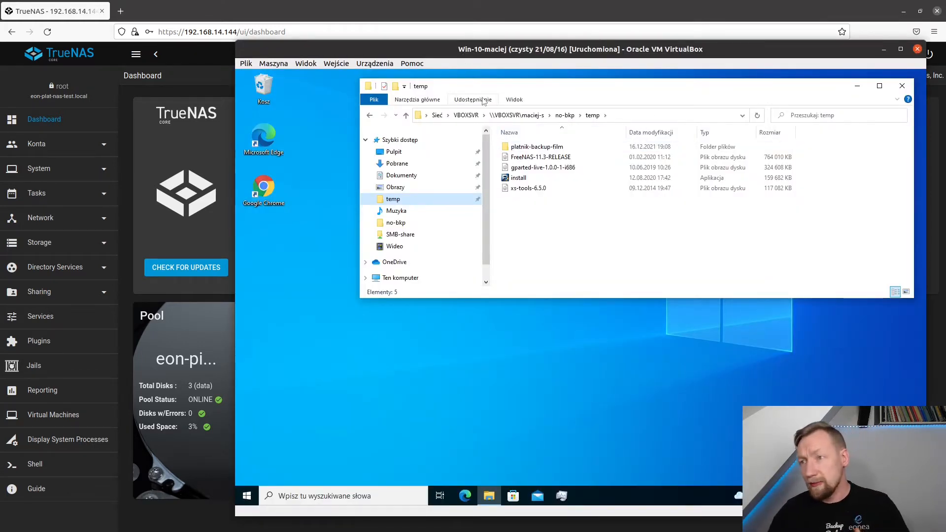
pyautogui.click(855, 89)
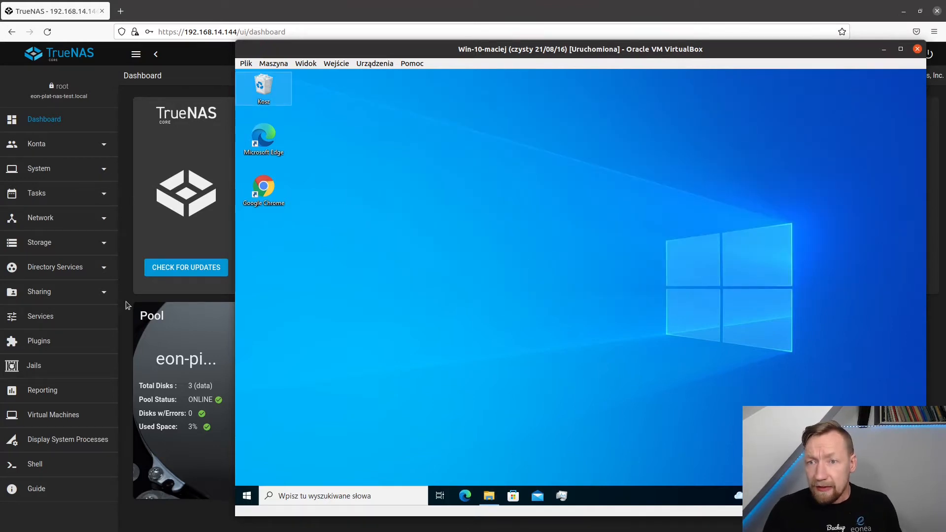
pyautogui.click(126, 300)
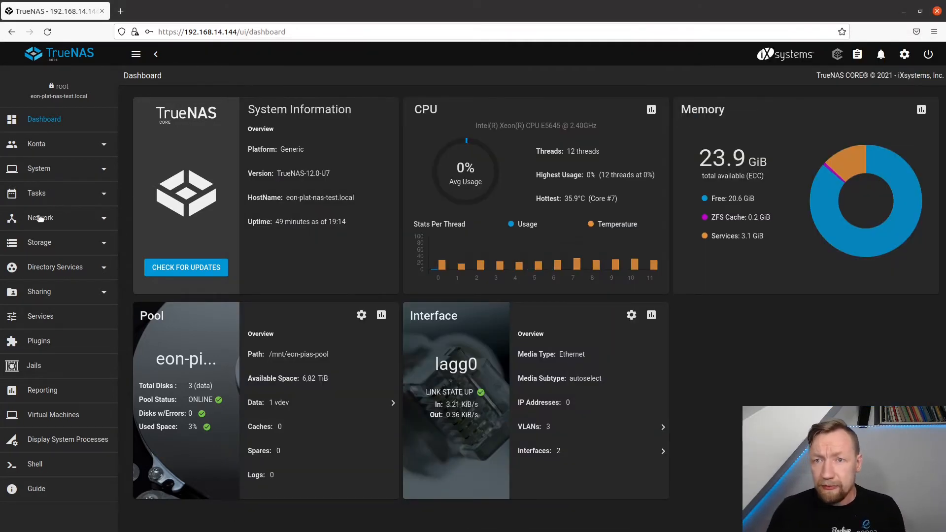
# Open the storage pools and start adding a new dataset to eon-pias-pool
pyautogui.click(43, 246)
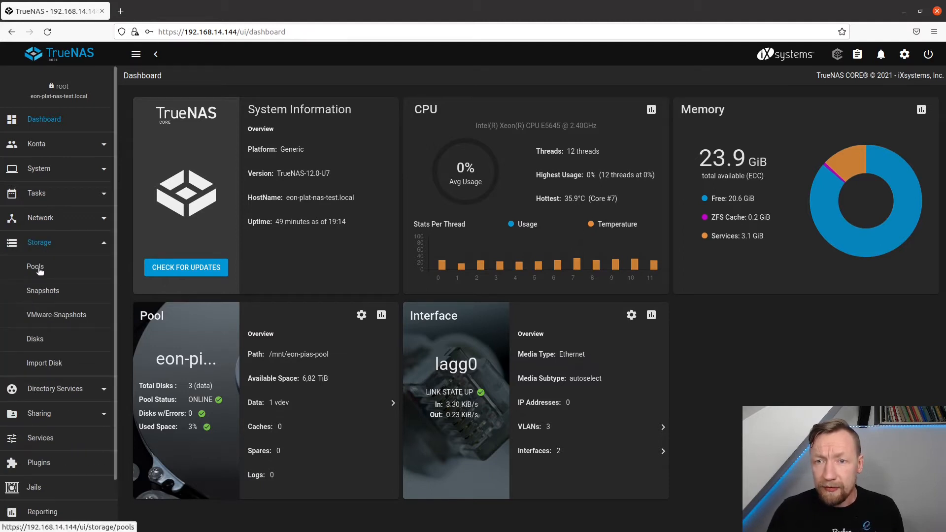
pyautogui.click(35, 267)
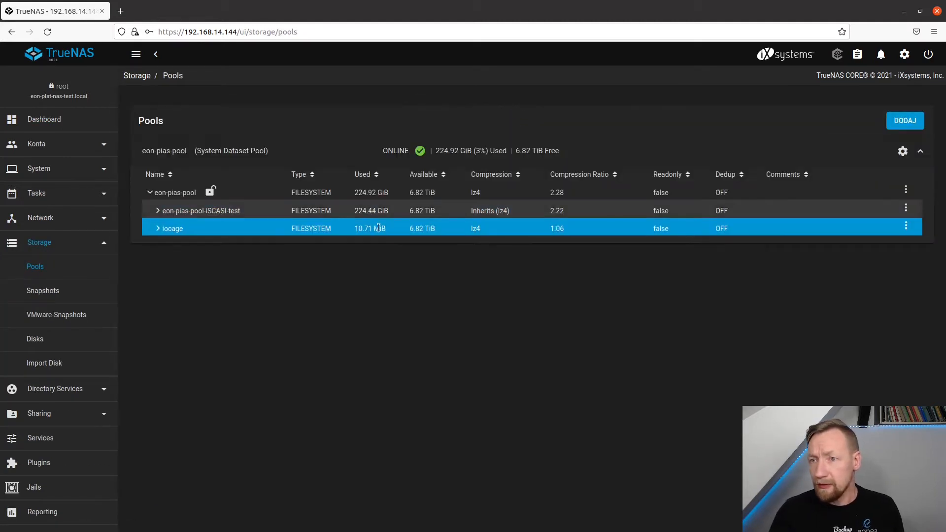
pyautogui.click(905, 120)
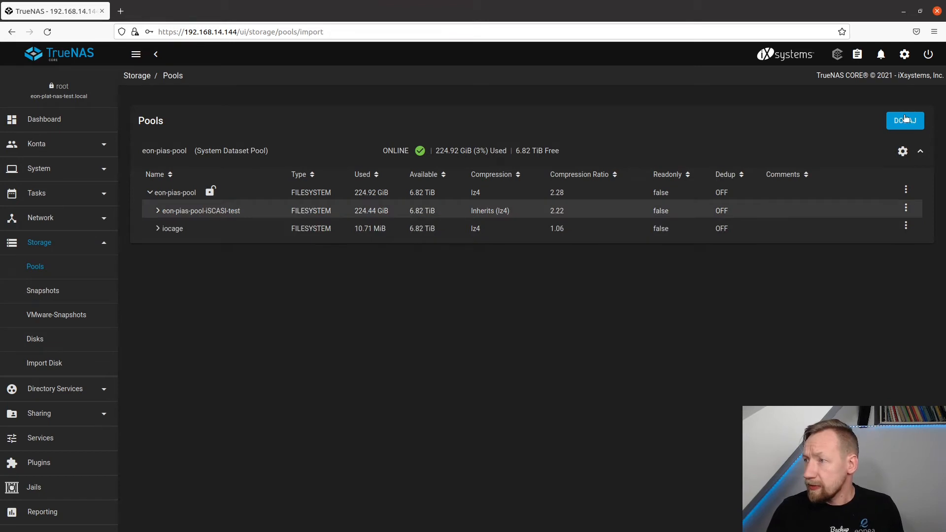
pyautogui.click(172, 236)
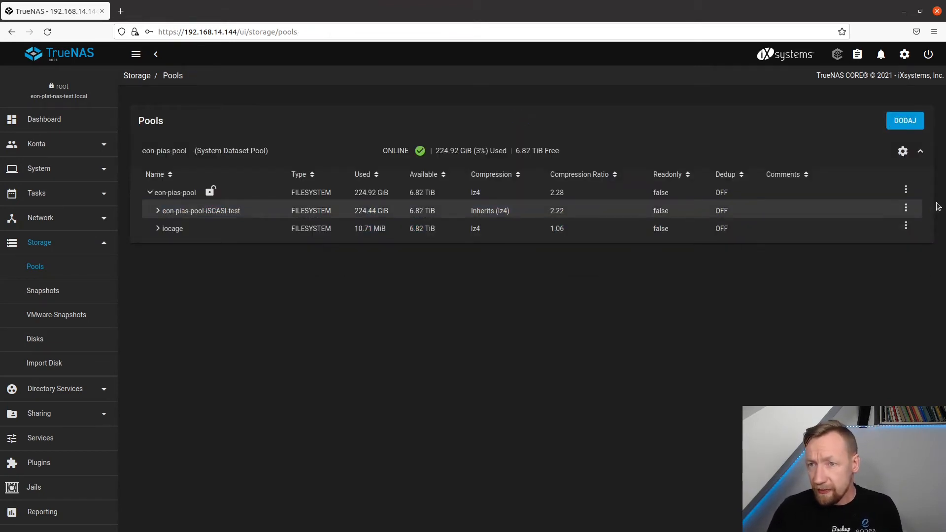
pyautogui.click(906, 189)
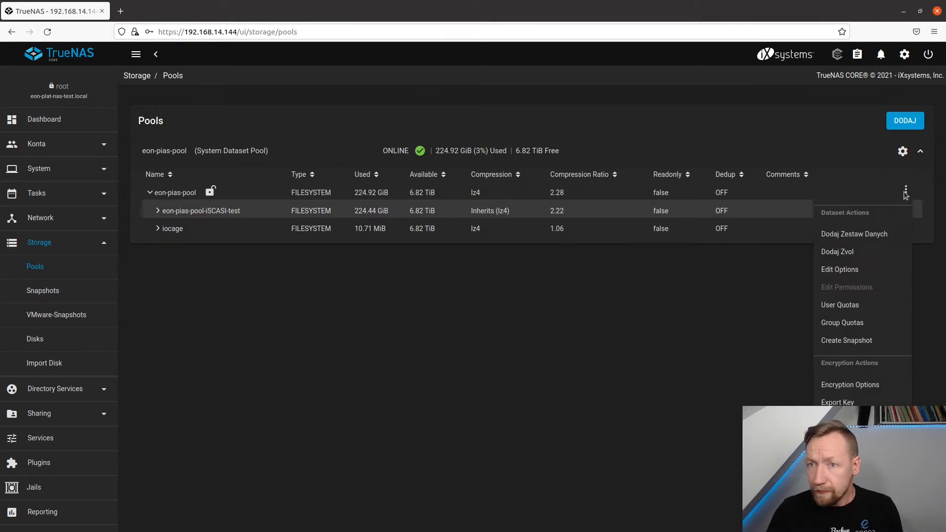
pyautogui.click(858, 236)
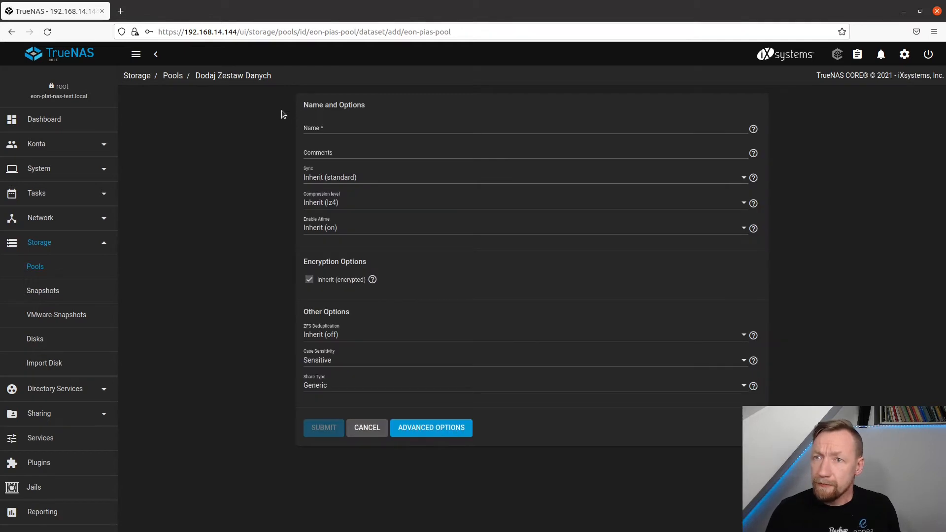
# Name the new dataset samba-test
pyautogui.click(333, 128)
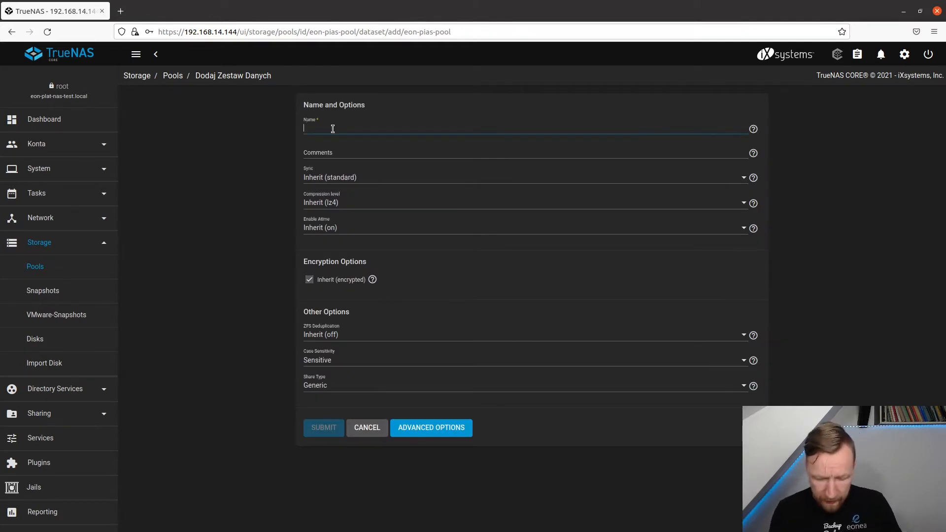
pyautogui.write('sa')
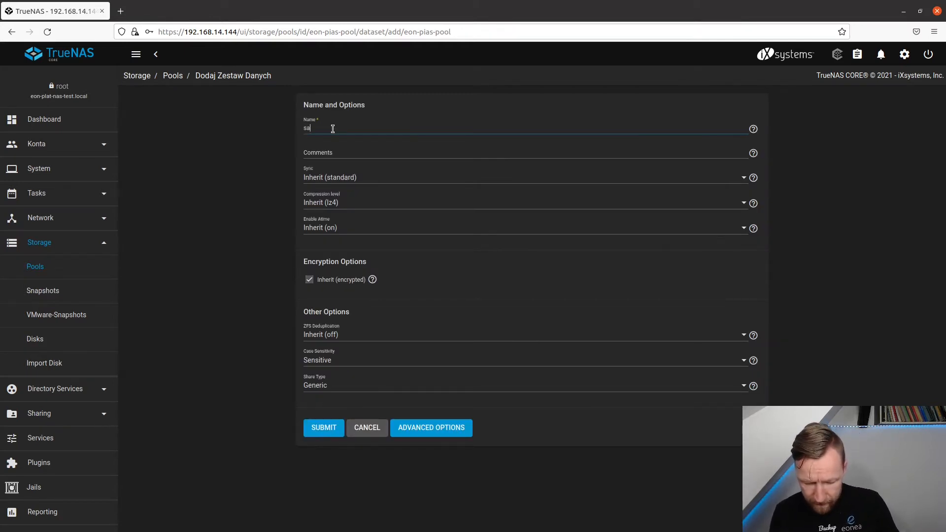
pyautogui.write('mba-test')
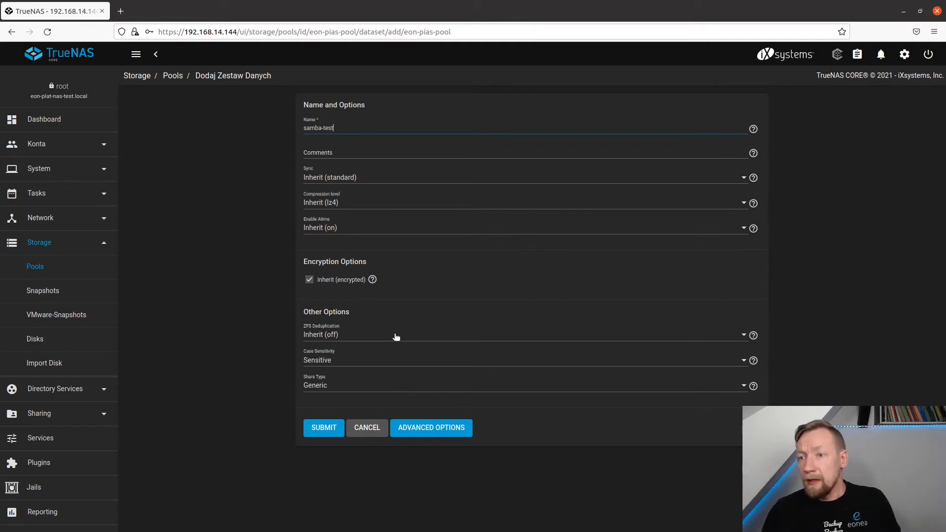
# Review the dataset's advanced options and create it with the default inherited settings
pyautogui.click(425, 430)
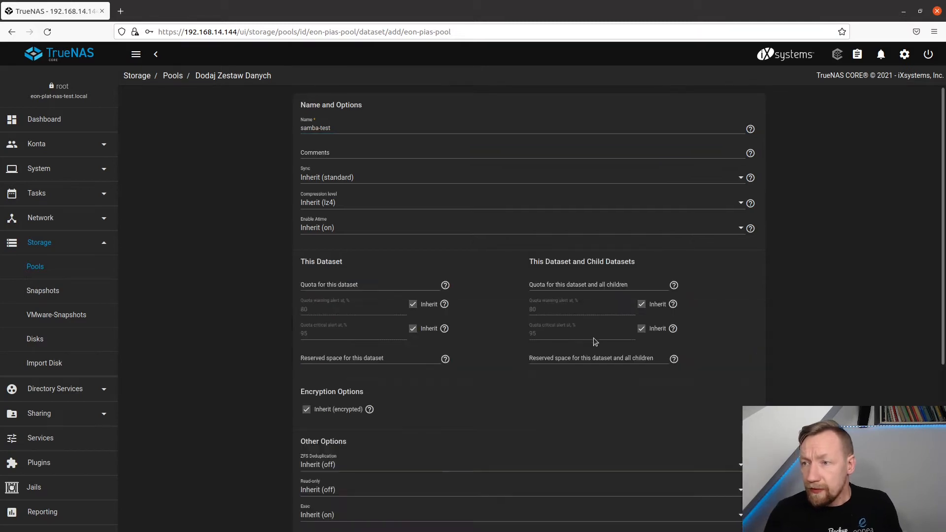
pyautogui.scroll(-5, 210, 303)
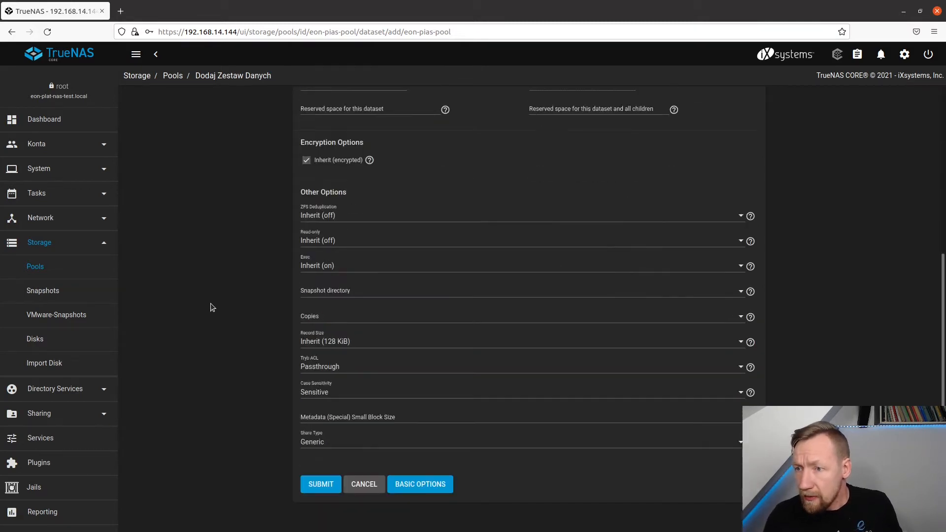
pyautogui.scroll(1, 242, 330)
pyautogui.scroll(-1, 241, 330)
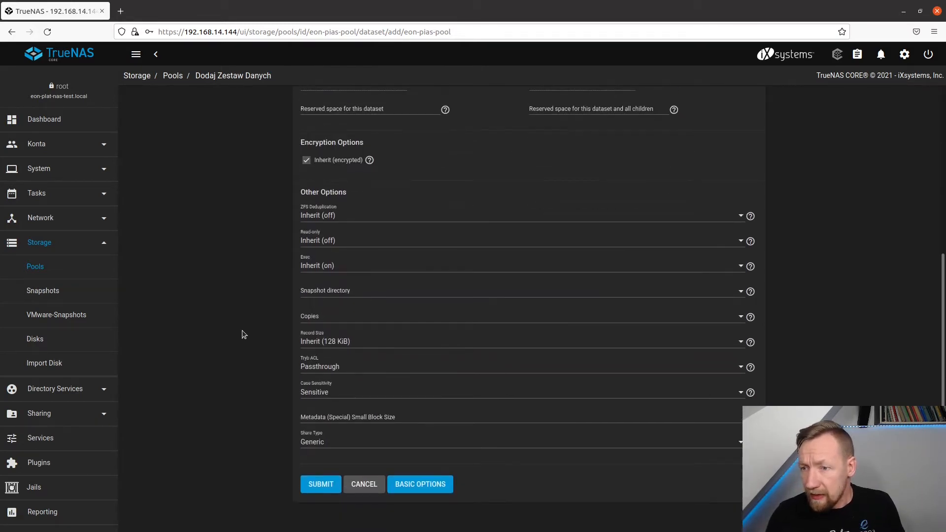
pyautogui.scroll(5, 414, 444)
pyautogui.scroll(-5, 414, 444)
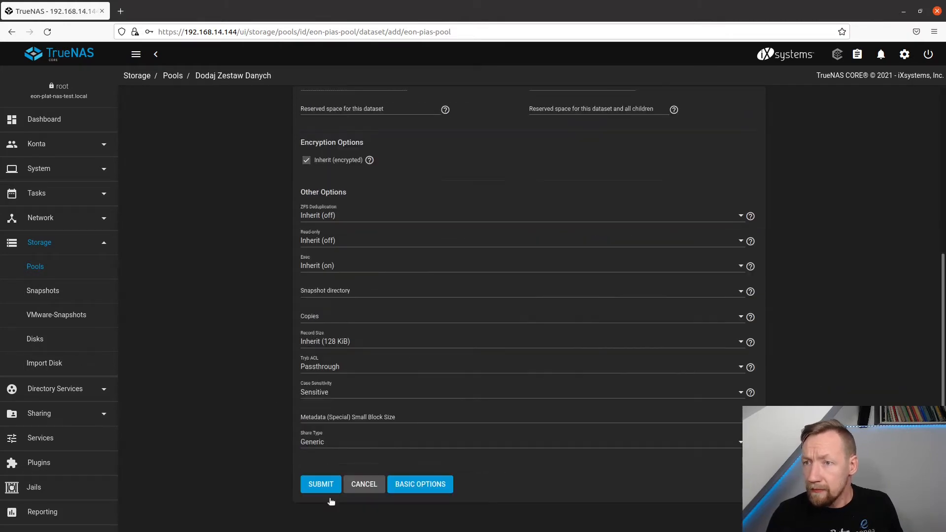
pyautogui.click(320, 483)
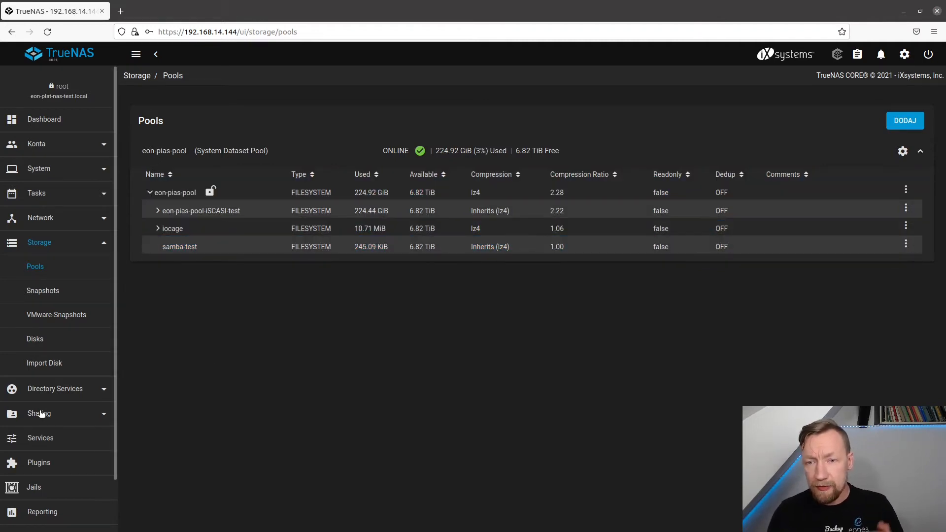
# Start a new Windows (SMB) share and set its path to /mnt/eon-pias-pool/samba-test
pyautogui.click(94, 413)
pyautogui.click(57, 413)
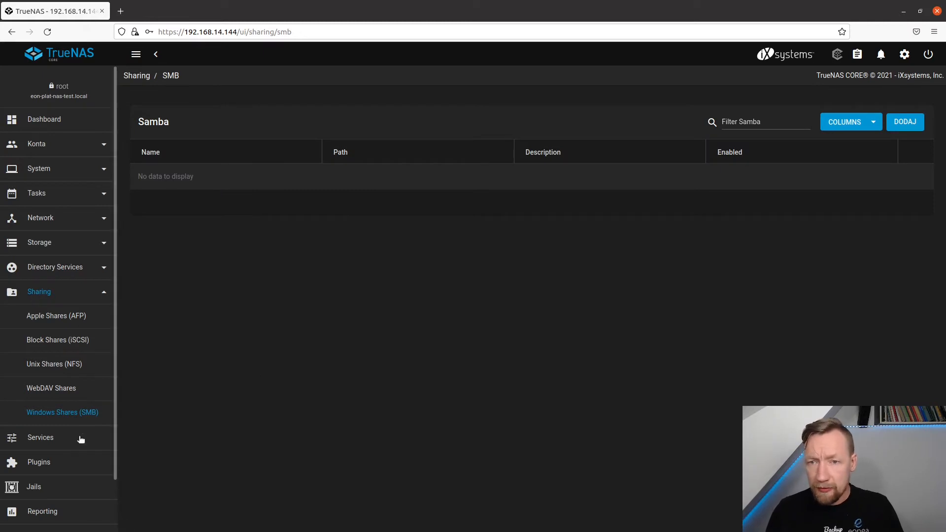
pyautogui.click(905, 122)
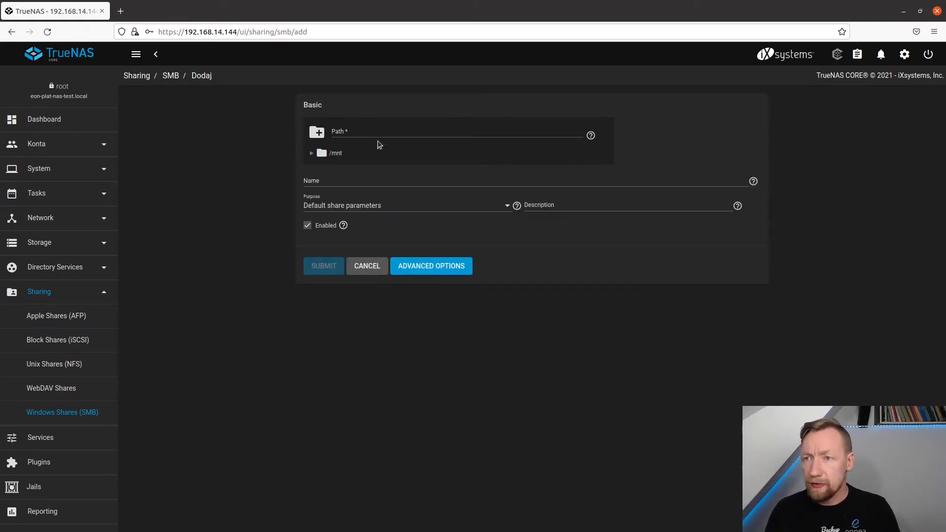
pyautogui.click(312, 154)
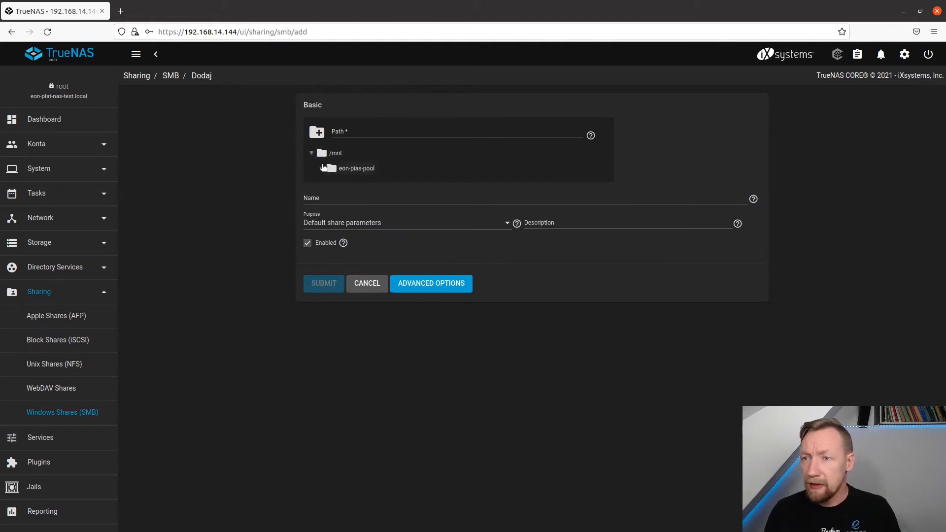
pyautogui.click(322, 168)
pyautogui.click(359, 215)
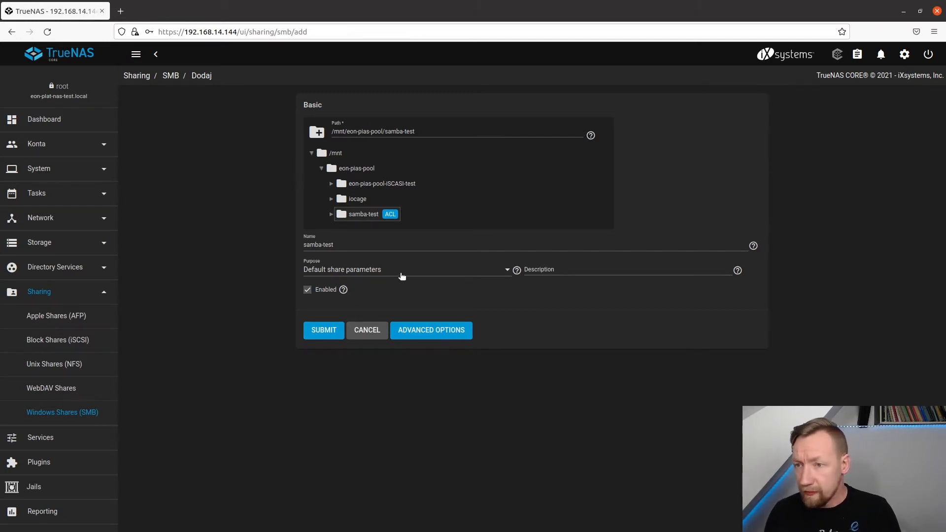
# Review the share's advanced options and create the samba-test share with the default share parameters
pyautogui.click(573, 269)
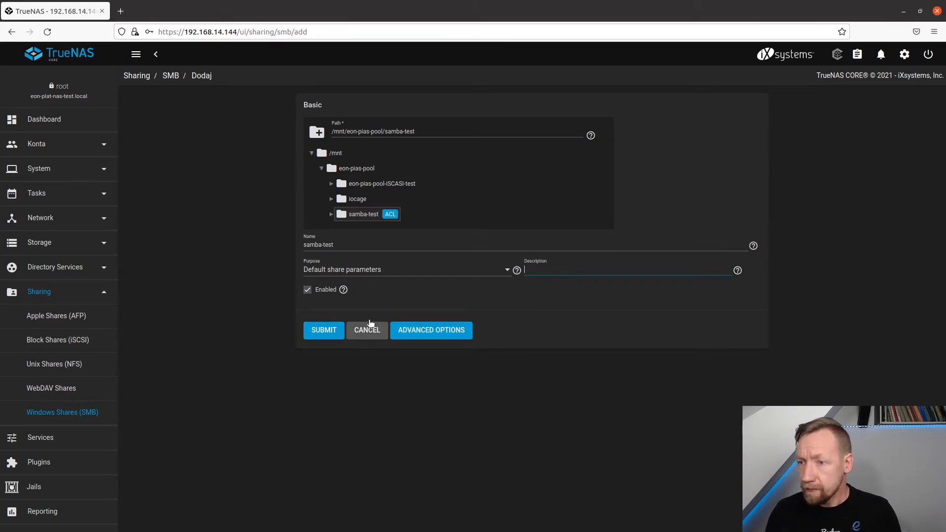
pyautogui.click(438, 330)
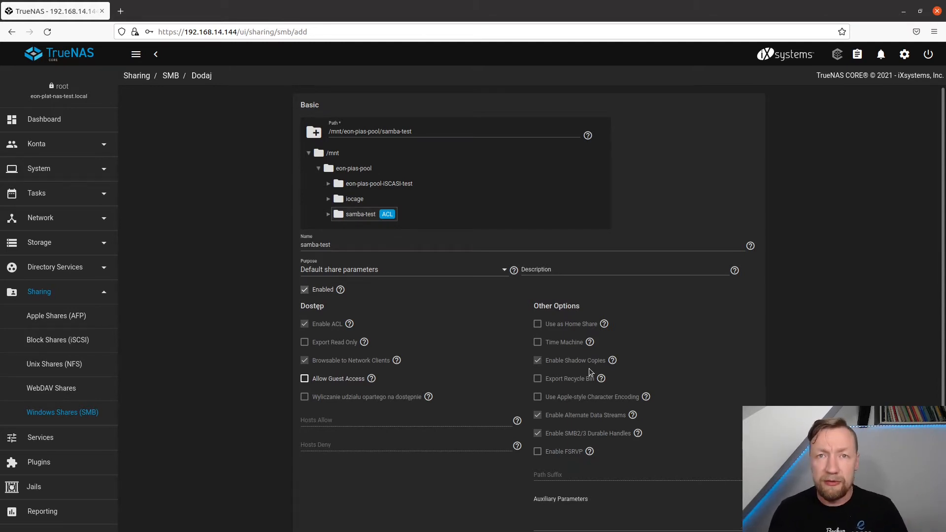
pyautogui.scroll(-3, 589, 368)
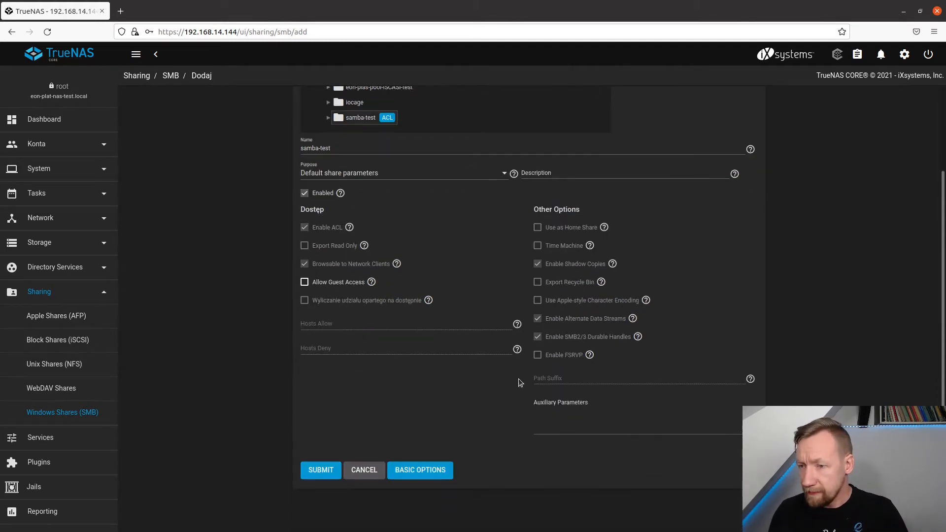
pyautogui.scroll(3, 400, 311)
pyautogui.scroll(-3, 377, 160)
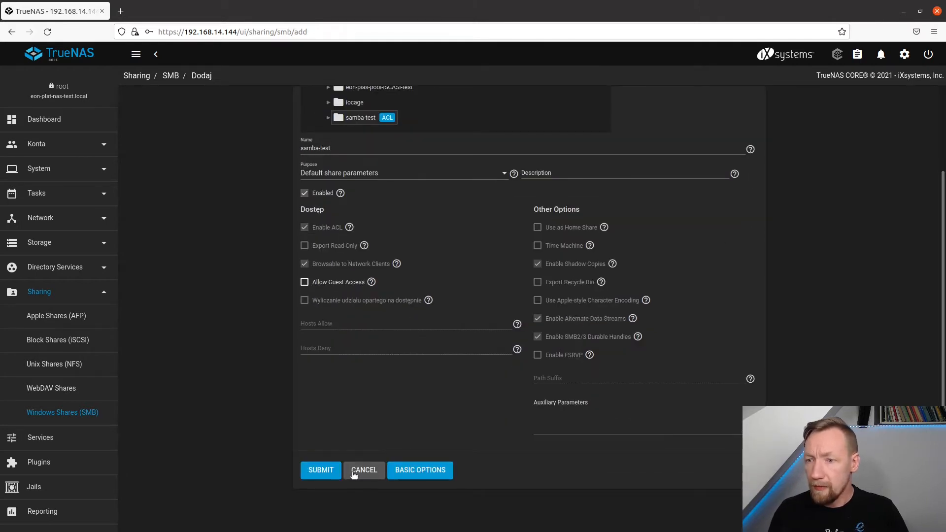
pyautogui.click(323, 472)
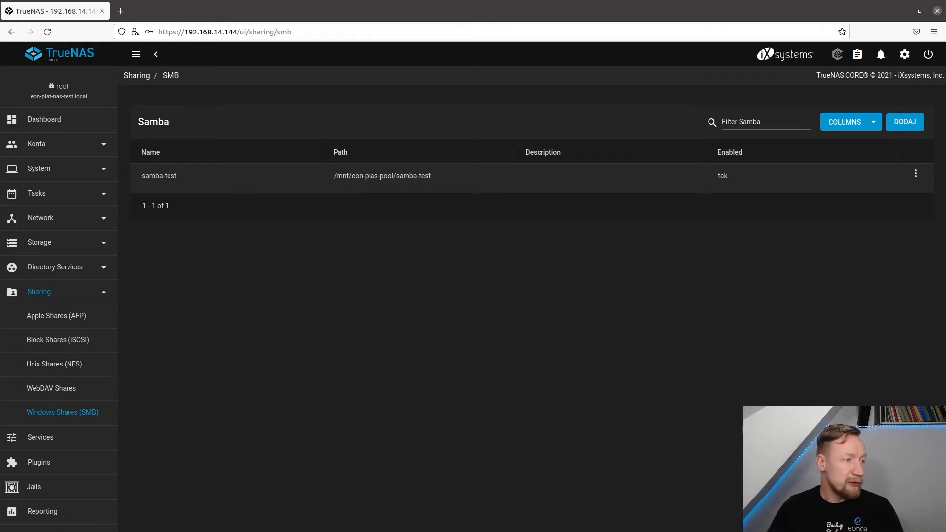
# Switch to the Windows 10 virtual machine and start adding a custom network location to this computer
pyautogui.hotkey('alt', 'Tab')
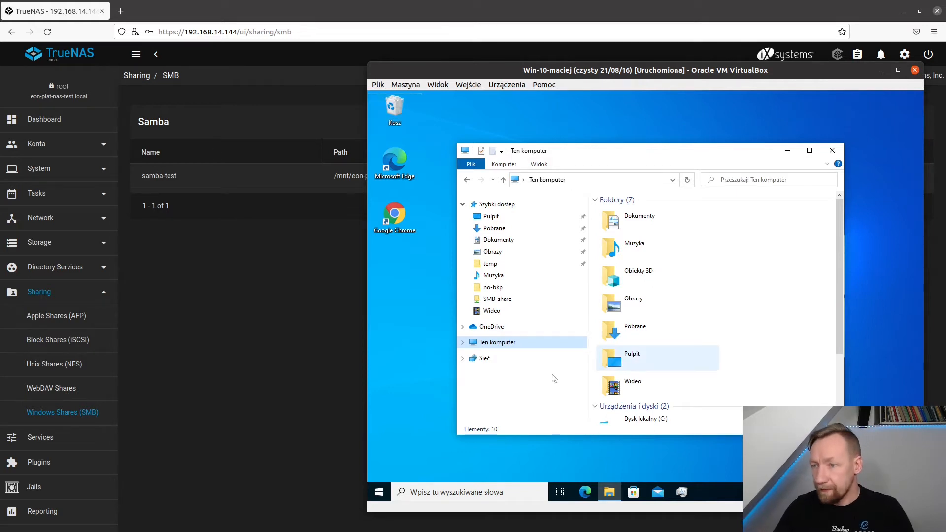
pyautogui.rightClick(497, 342)
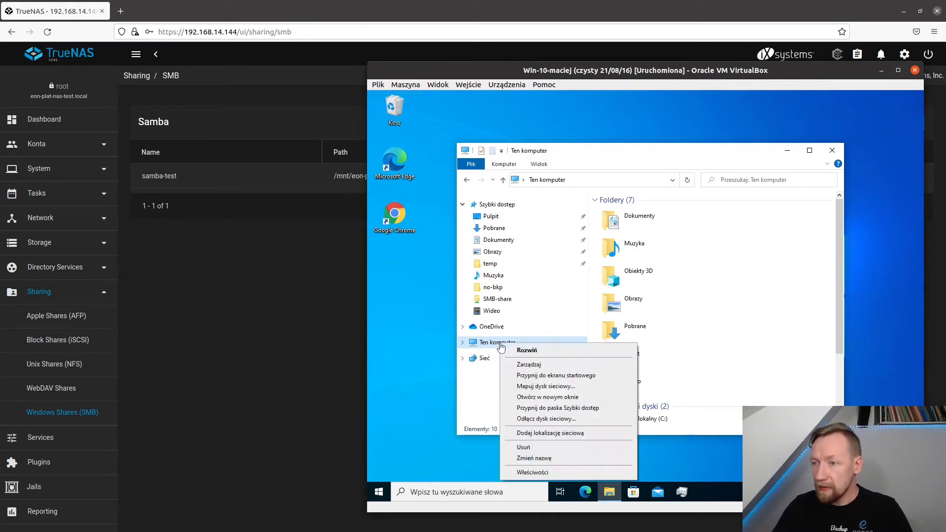
pyautogui.click(557, 433)
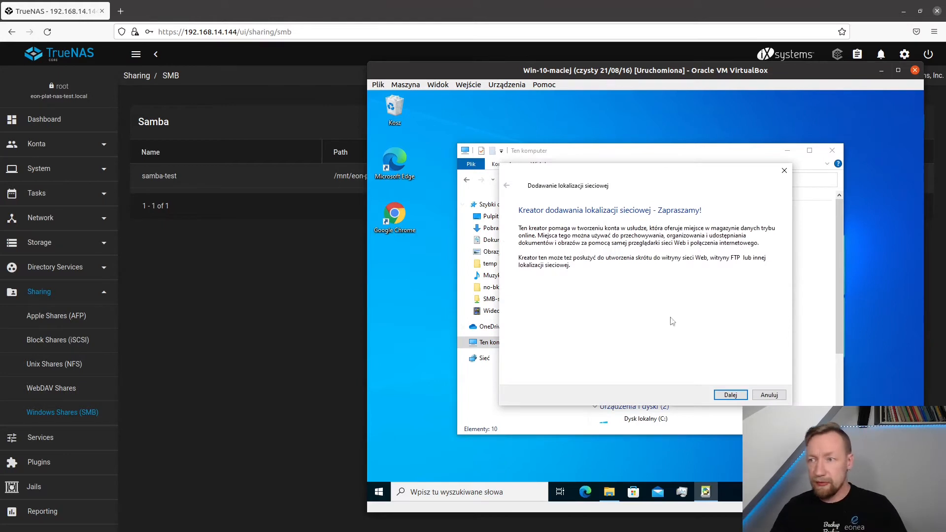
pyautogui.click(730, 394)
pyautogui.doubleClick(593, 244)
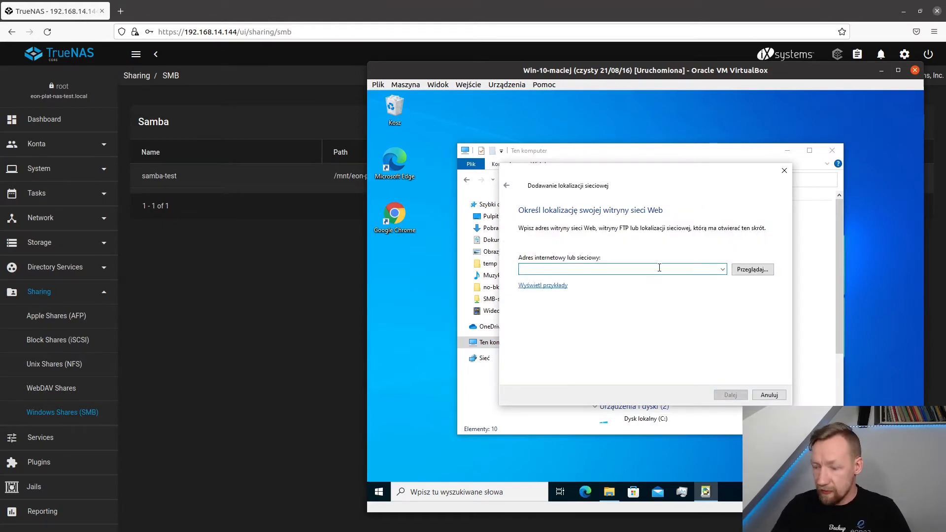
# Set the network location address to \\192.168.14.144\ and browse that server for its shared folders
pyautogui.write('\\\\192.168.14.144\\')
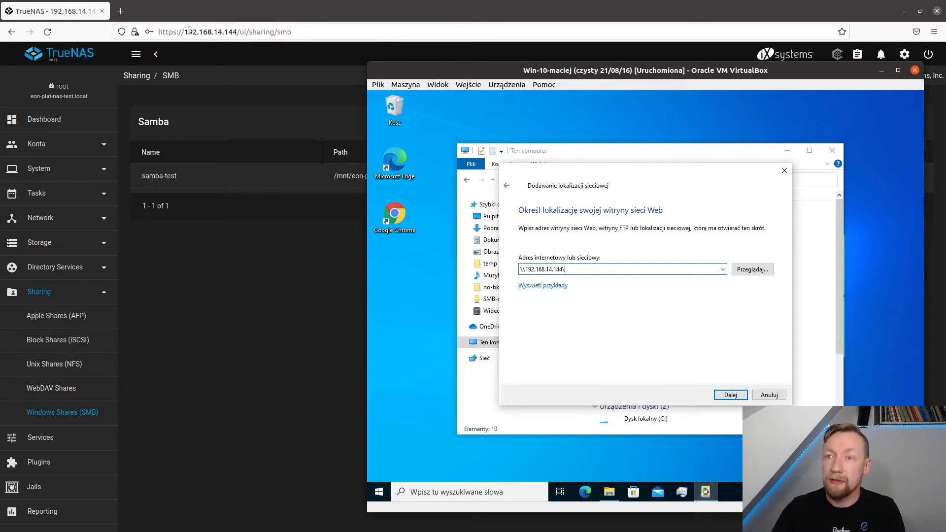
pyautogui.click(752, 270)
pyautogui.click(579, 265)
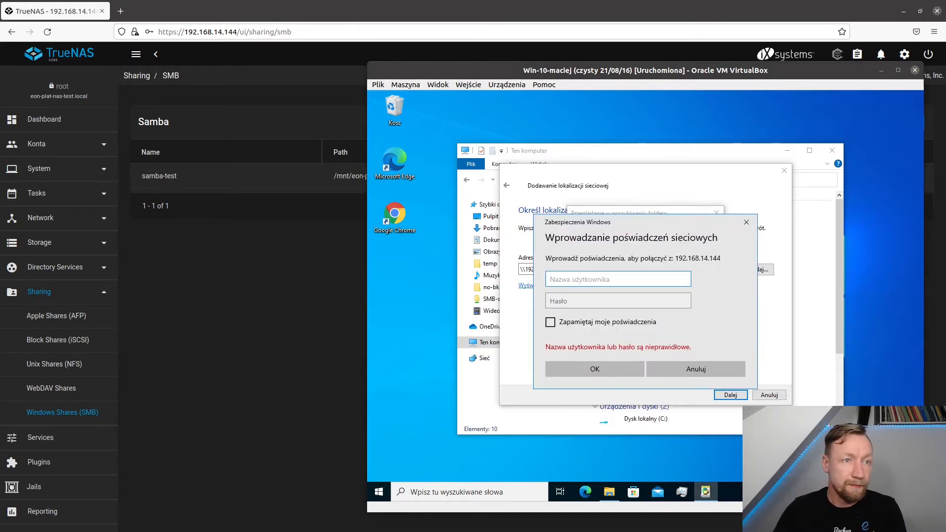
# Sign in to the 192.168.14.144 server with the network account's username and password
pyautogui.hotkey('alt', 'Tab')
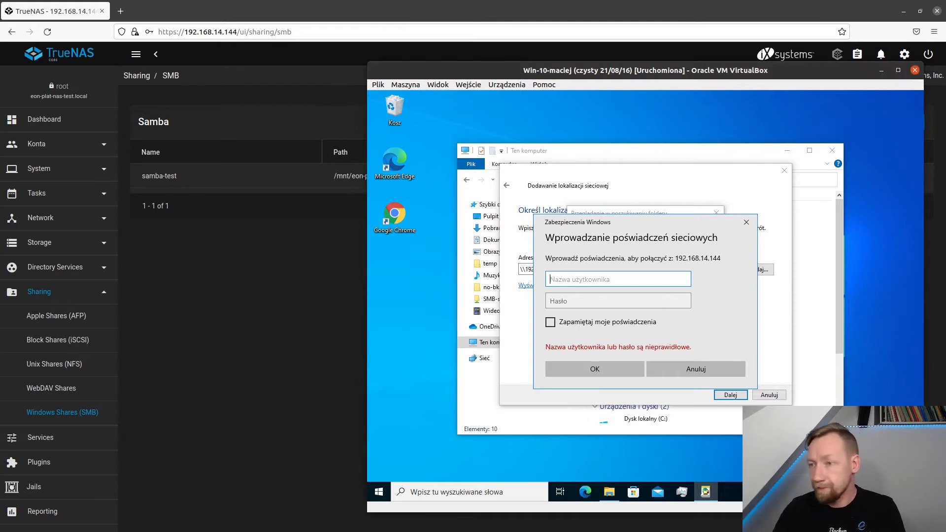
pyautogui.write('maciej-')
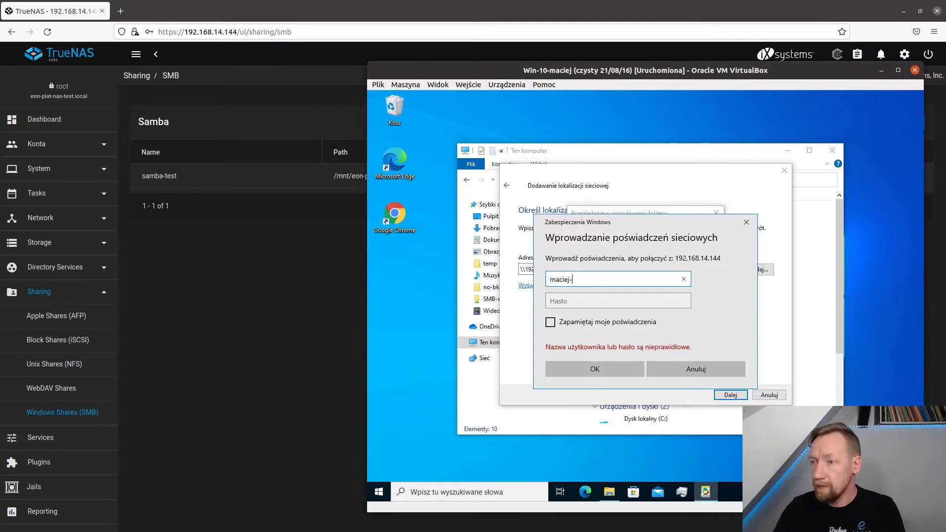
pyautogui.write('s')
pyautogui.press('Tab')
pyautogui.write('•••••')
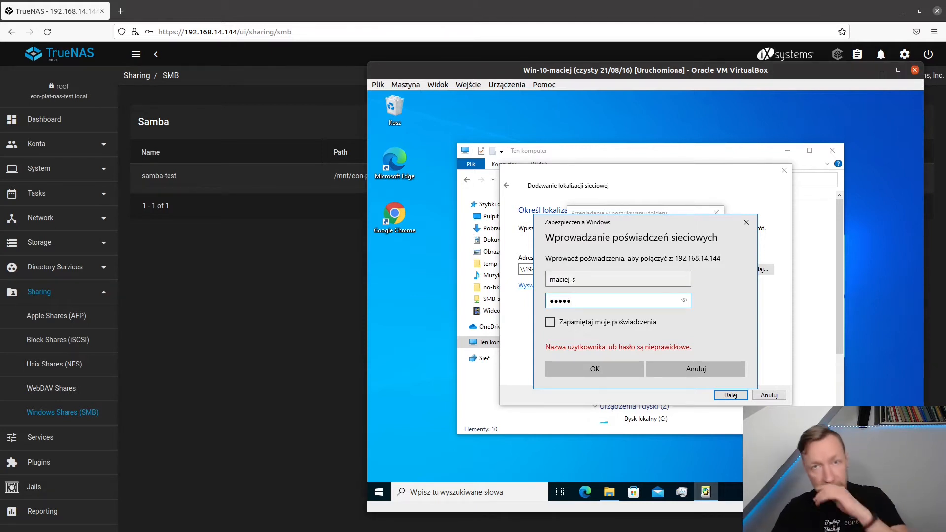
pyautogui.write('•••')
pyautogui.press('Return')
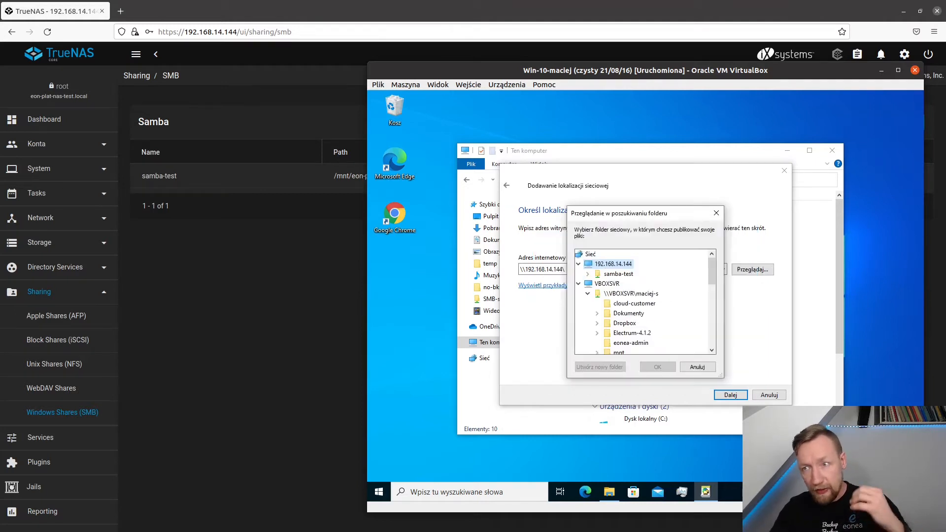
# Choose the samba-test folder on 192.168.14.144 and finish adding the network location with its default name, opening it on completion
pyautogui.click(579, 284)
pyautogui.click(618, 274)
pyautogui.click(658, 367)
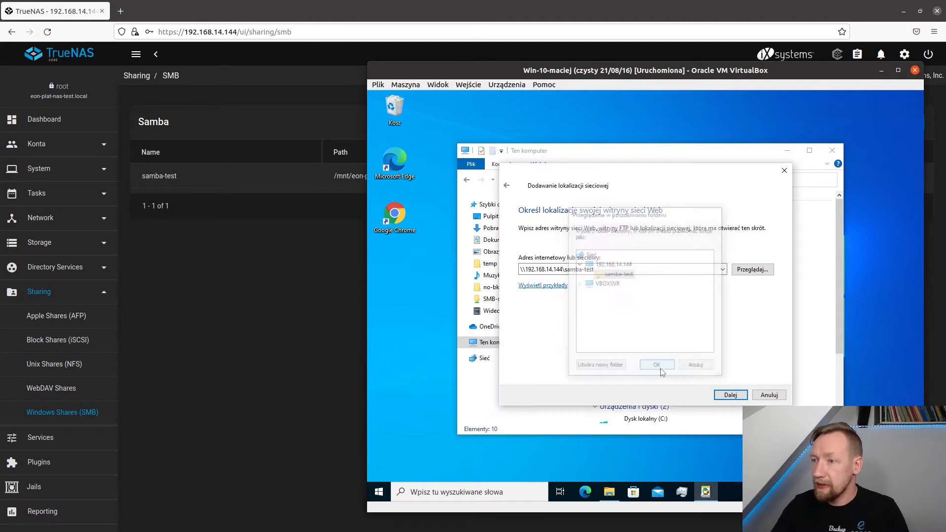
pyautogui.click(730, 395)
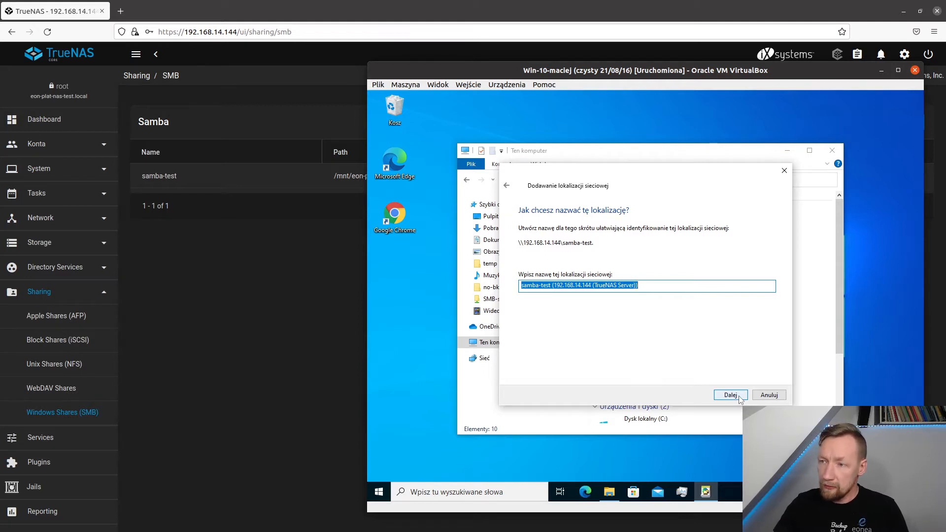
pyautogui.click(738, 397)
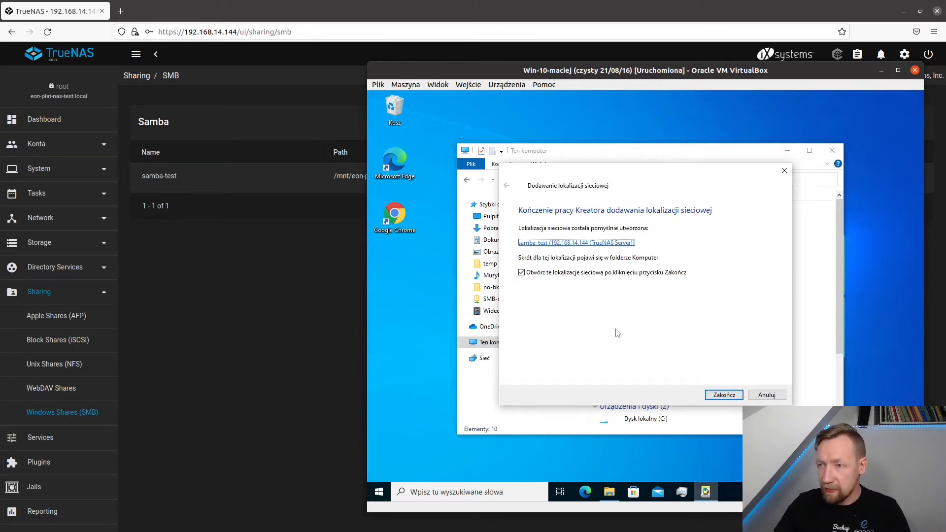
pyautogui.click(724, 394)
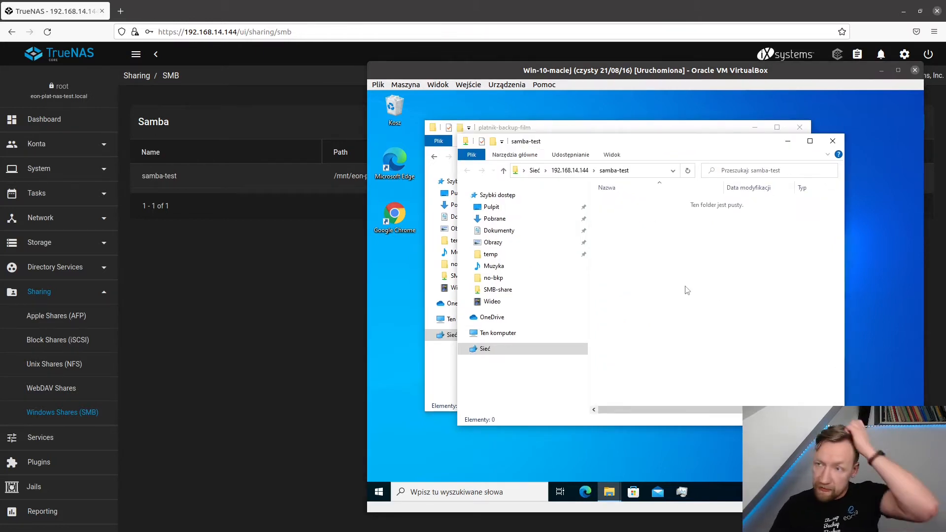
# Copy the entire contents of the no-bkp\temp folder into the samba-test share, with both folder windows arranged for access
pyautogui.moveTo(642, 142); pyautogui.dragTo(747, 218)
pyautogui.moveTo(606, 123); pyautogui.dragTo(607, 120)
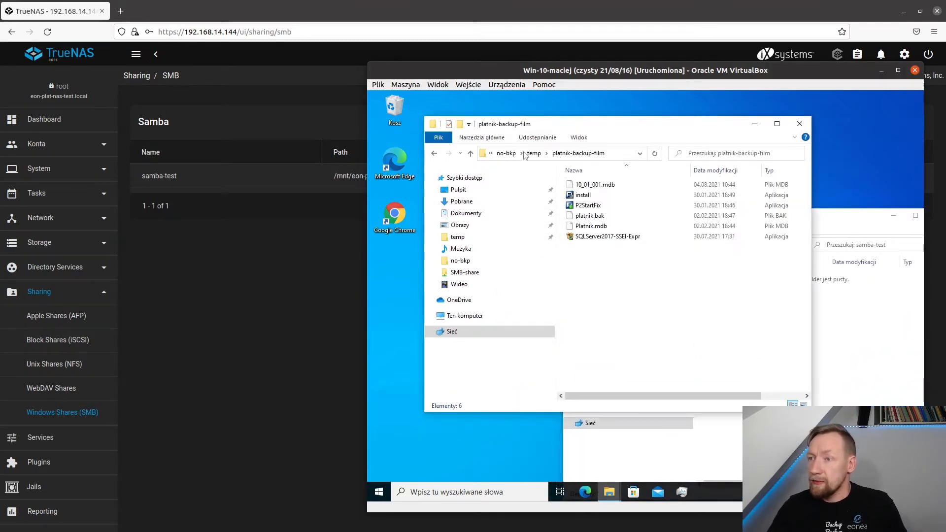
pyautogui.click(533, 153)
pyautogui.moveTo(639, 247); pyautogui.dragTo(860, 372)
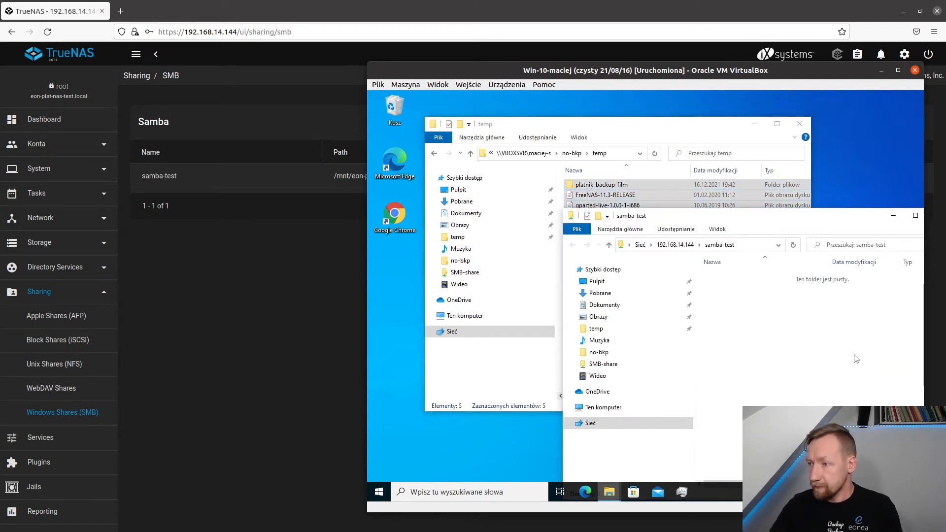
pyautogui.moveTo(813, 215); pyautogui.dragTo(734, 160)
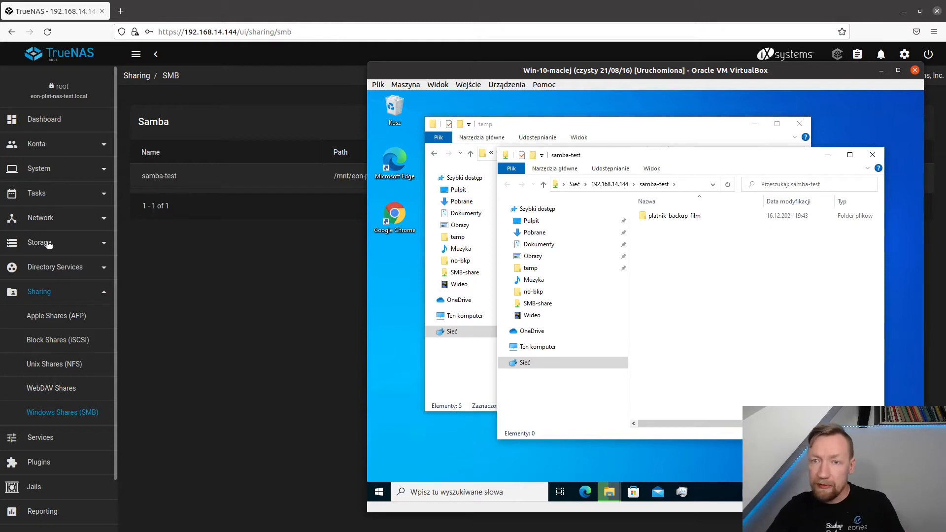
# Switch to TrueNAS and start a new periodic snapshot task for the dataset eon-pias-pool/samba-test
pyautogui.click(39, 195)
pyautogui.click(39, 195)
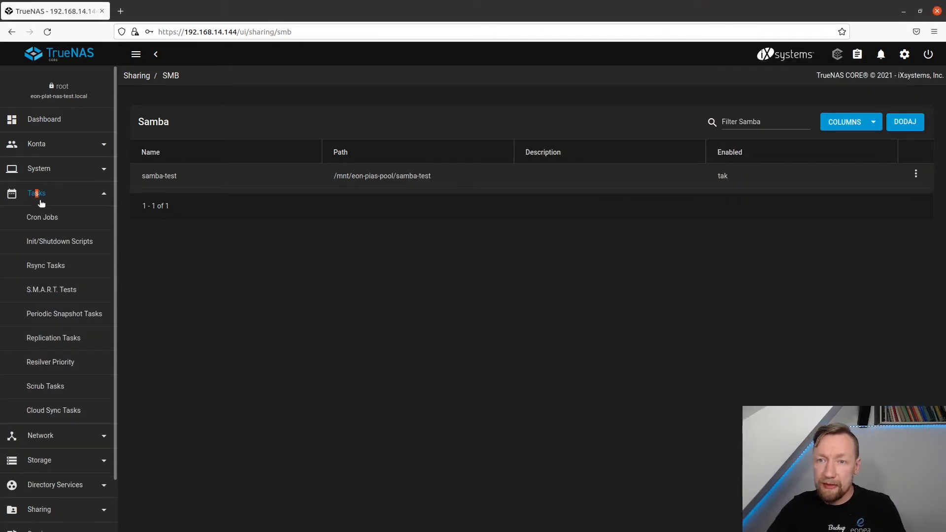
pyautogui.click(57, 320)
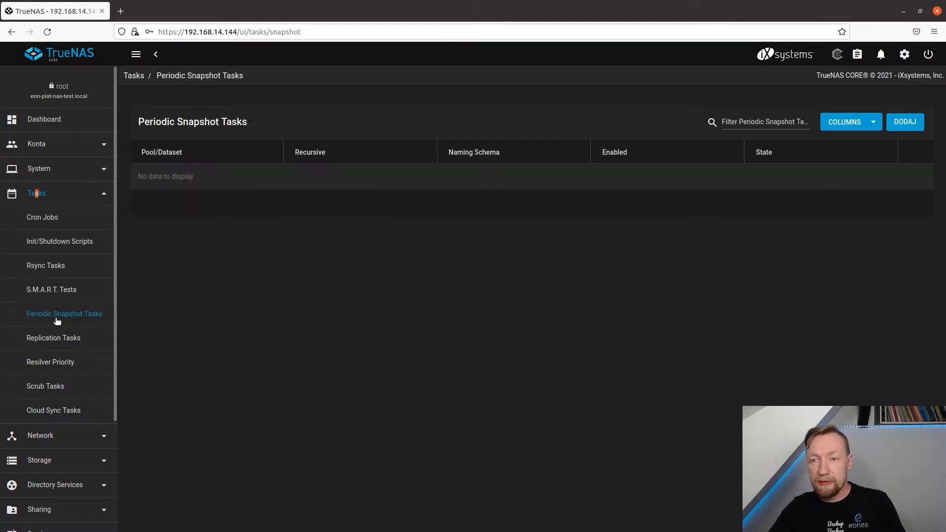
pyautogui.click(901, 124)
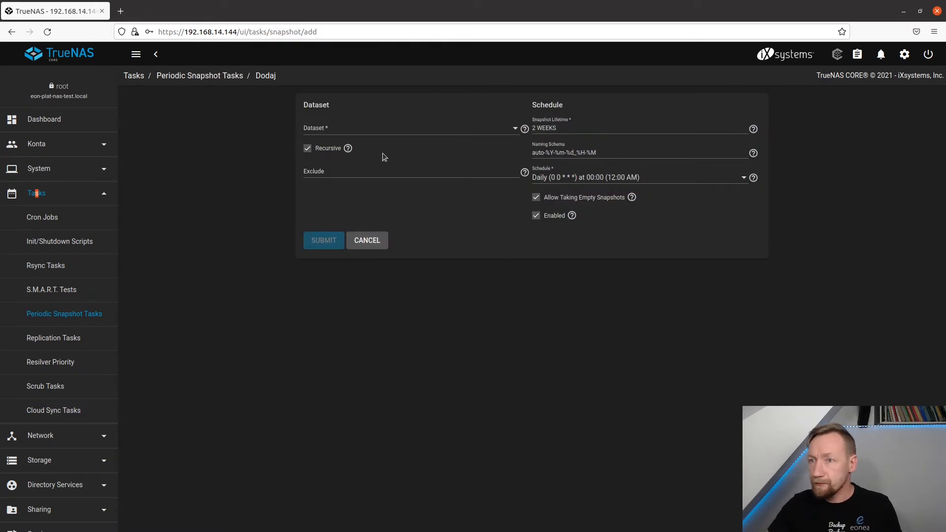
pyautogui.click(342, 131)
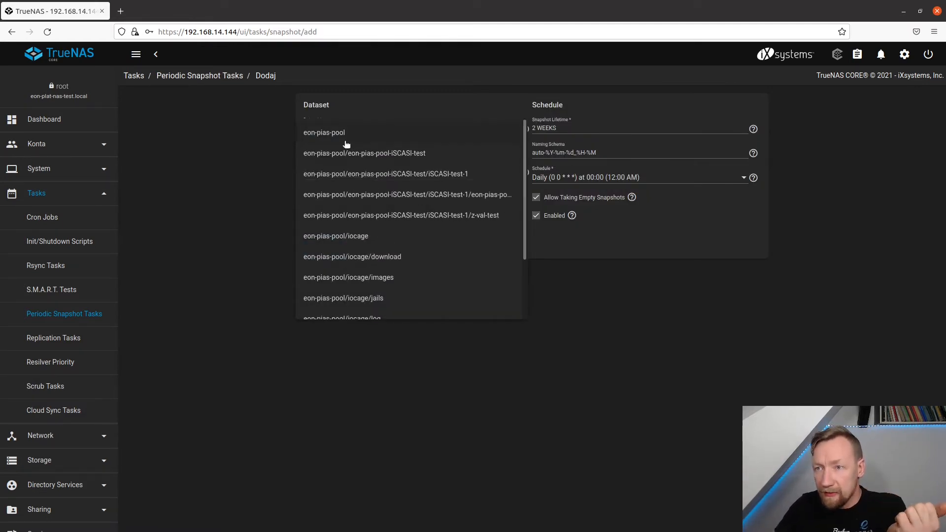
pyautogui.scroll(-3, 422, 266)
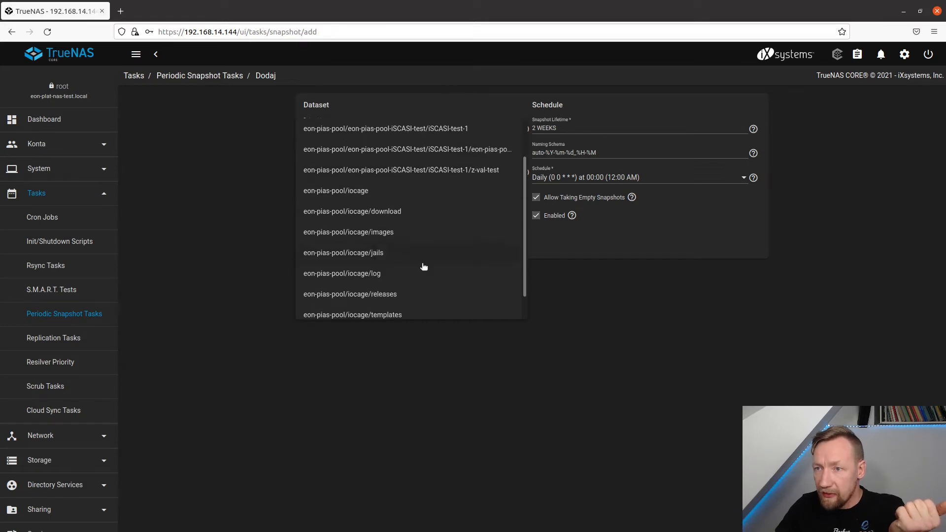
pyautogui.scroll(-1, 423, 266)
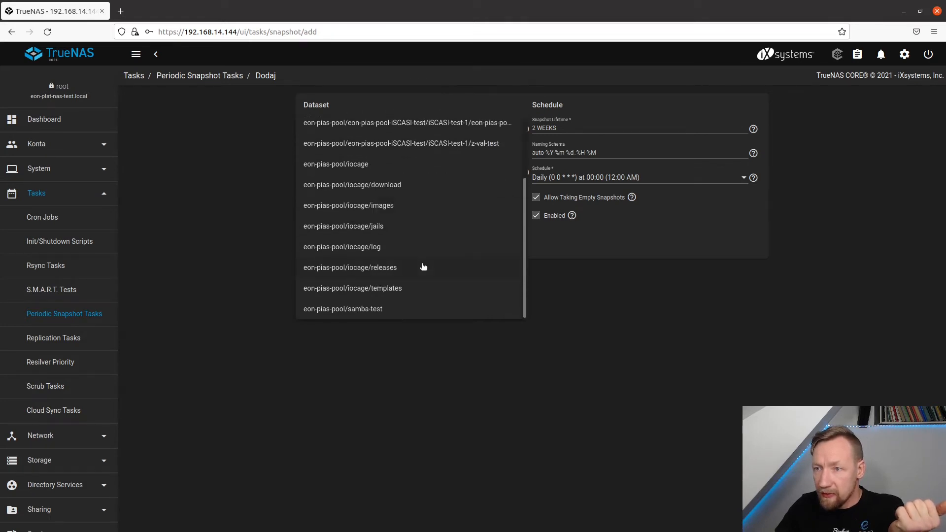
pyautogui.click(357, 305)
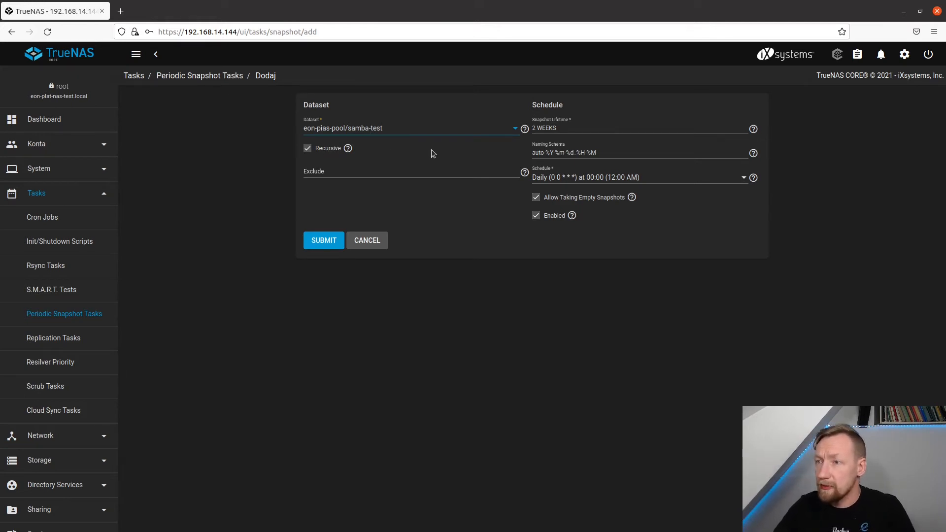
# Set the snapshot lifetime of the new task to 1 DAY
pyautogui.moveTo(571, 129); pyautogui.dragTo(535, 130)
pyautogui.click(568, 131)
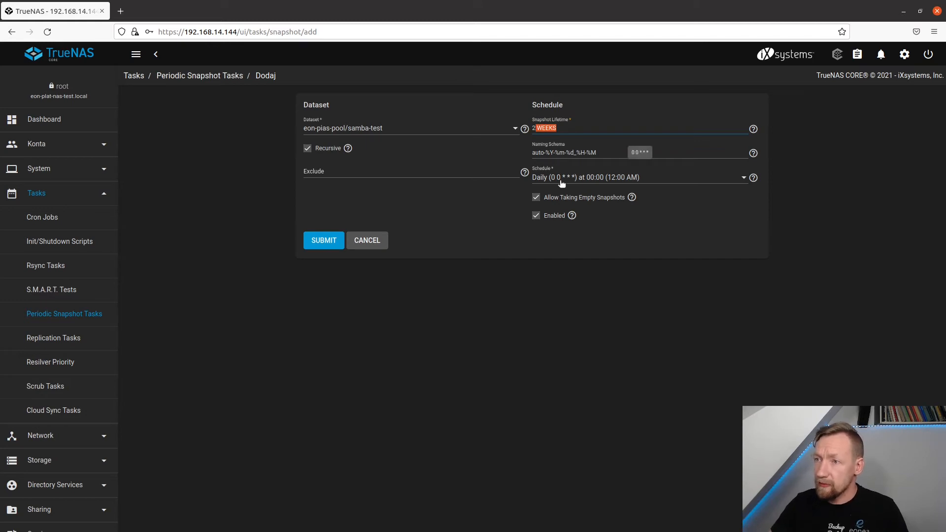
pyautogui.press('BackSpace')
pyautogui.press('BackSpace')
pyautogui.write('1 DAY')
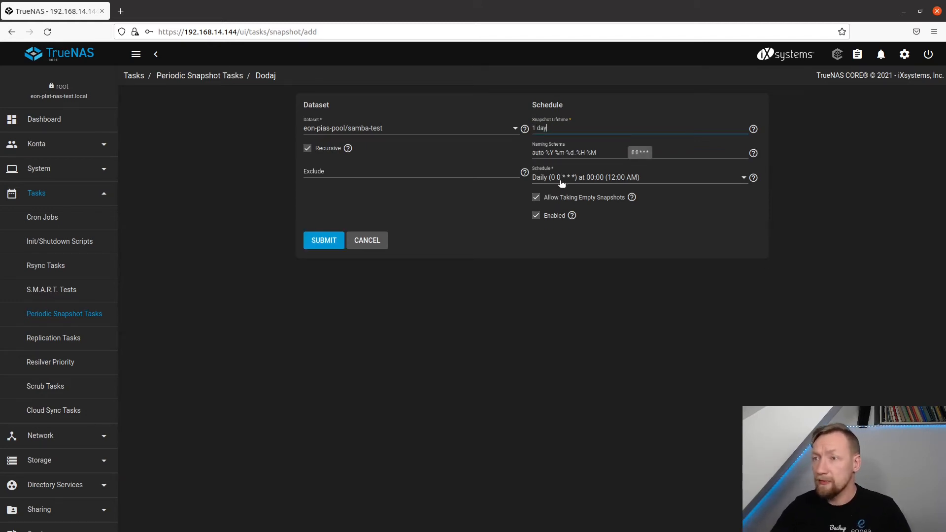
# Give the snapshot task a custom schedule with minutes and hours both set to *, and submit the task
pyautogui.click(573, 178)
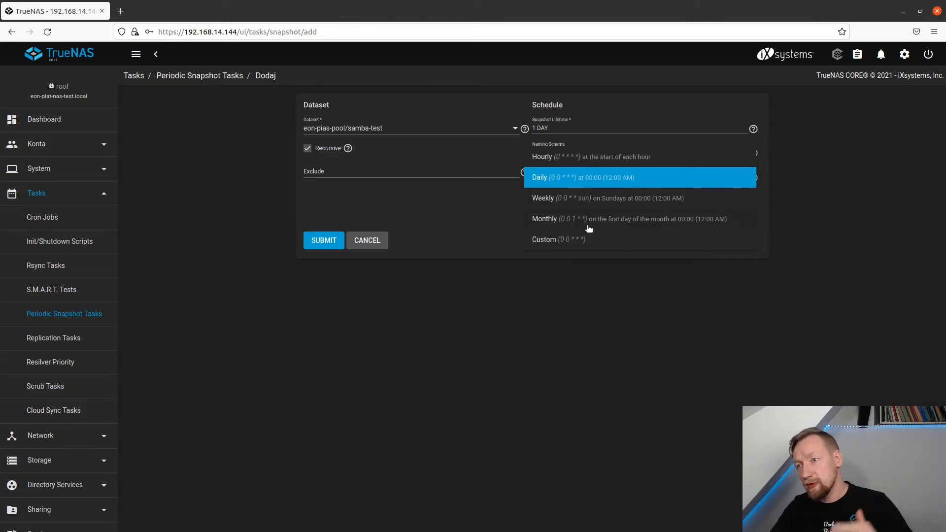
pyautogui.click(566, 244)
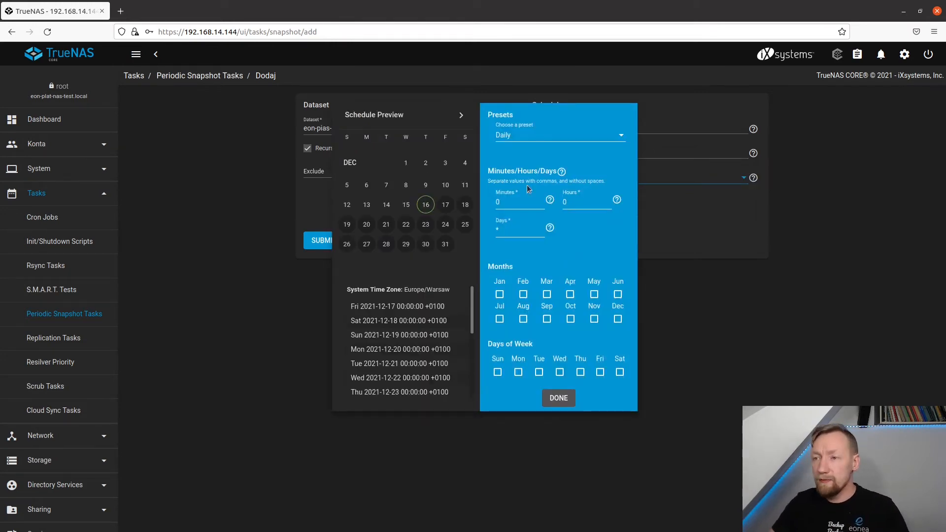
pyautogui.doubleClick(498, 202)
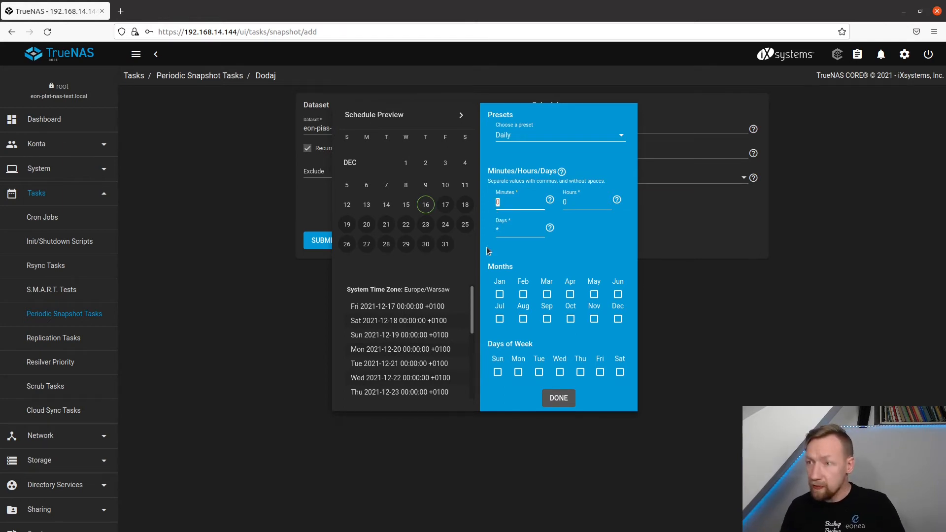
pyautogui.write('*')
pyautogui.doubleClick(564, 205)
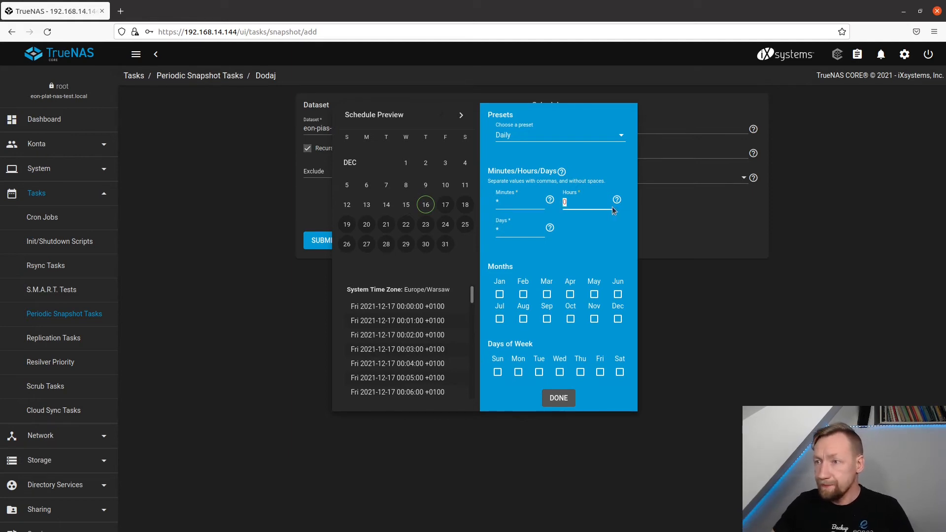
pyautogui.write('*')
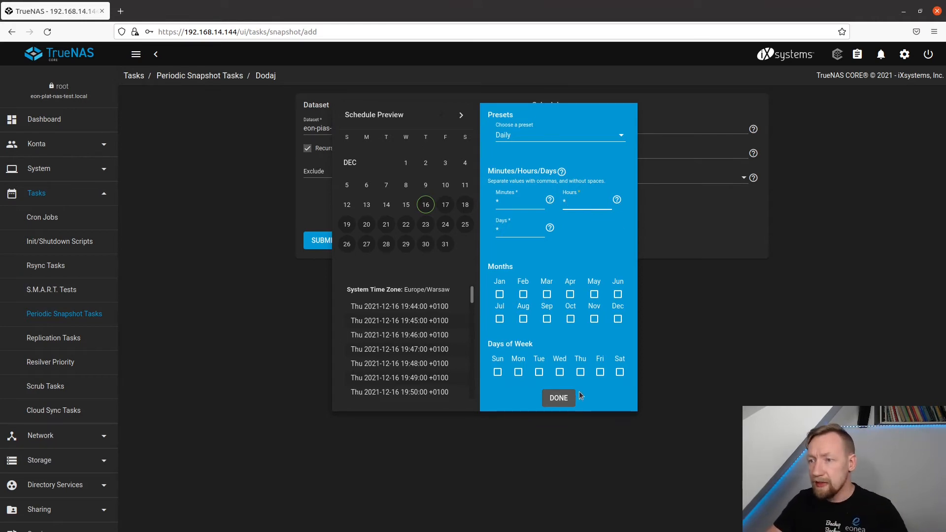
pyautogui.click(552, 400)
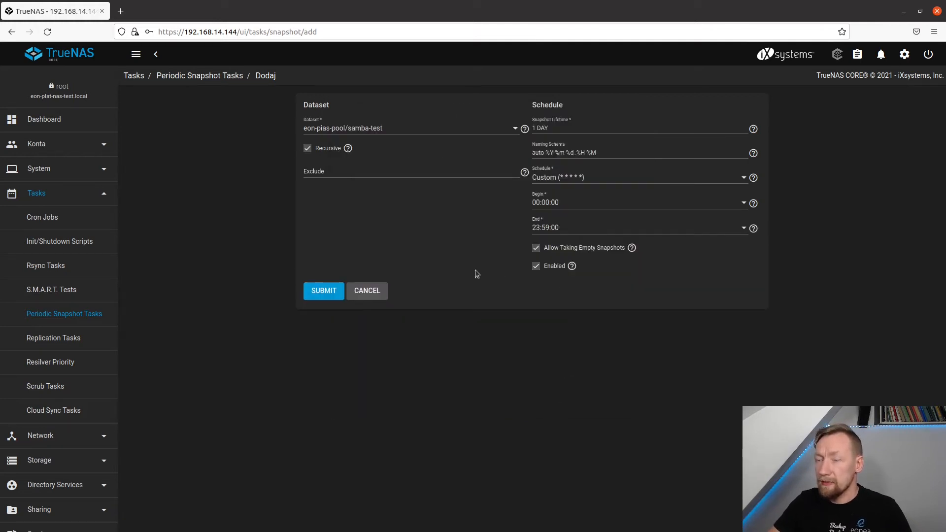
pyautogui.click(320, 291)
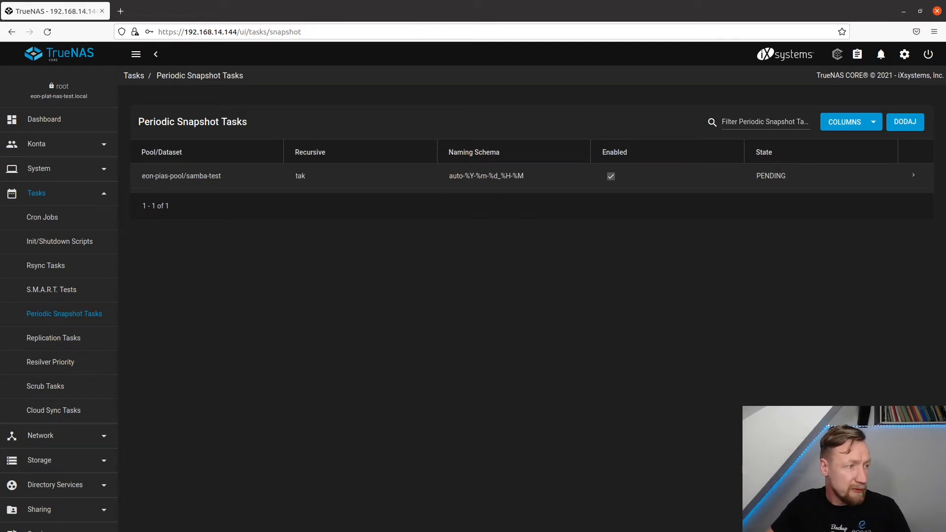
# Check the copied files in the virtual machine's samba-test window and the samba-test dataset's used space in the TrueNAS storage pools
pyautogui.hotkey('alt', 'Tab')
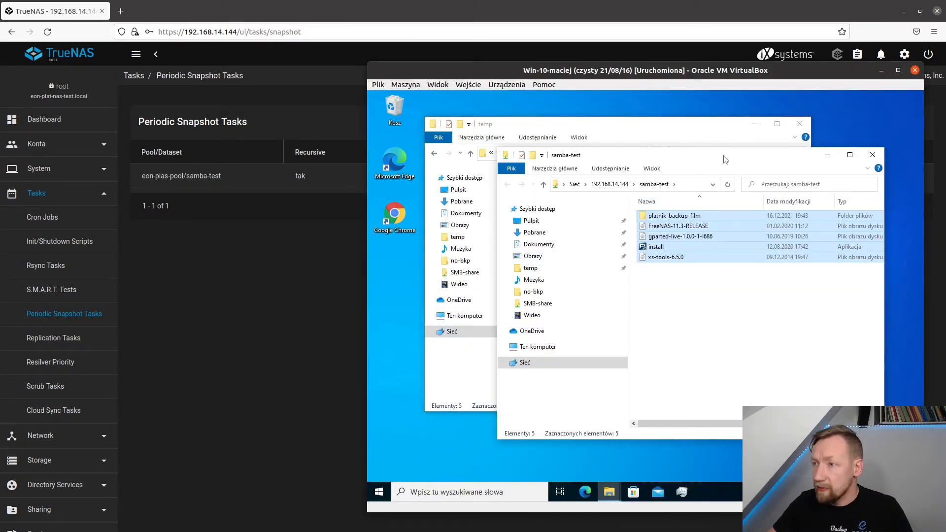
pyautogui.moveTo(724, 159); pyautogui.dragTo(743, 163)
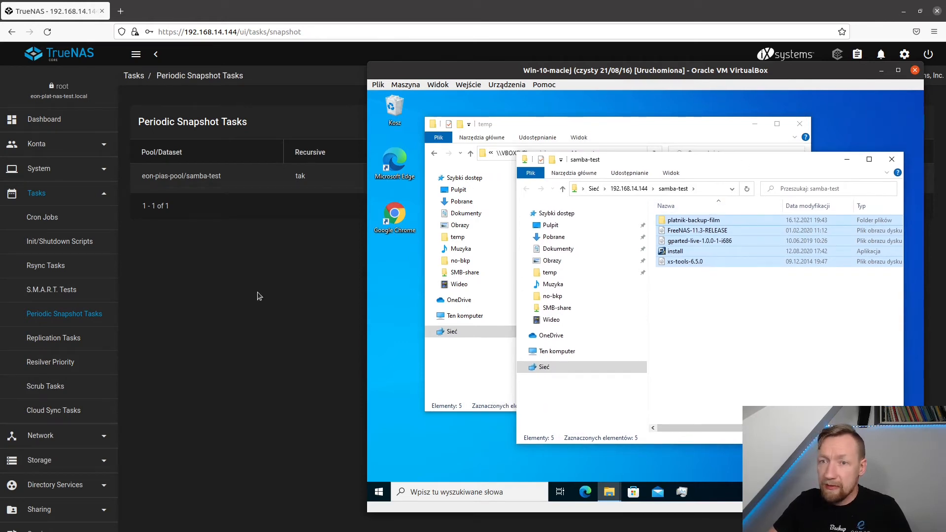
pyautogui.click(257, 293)
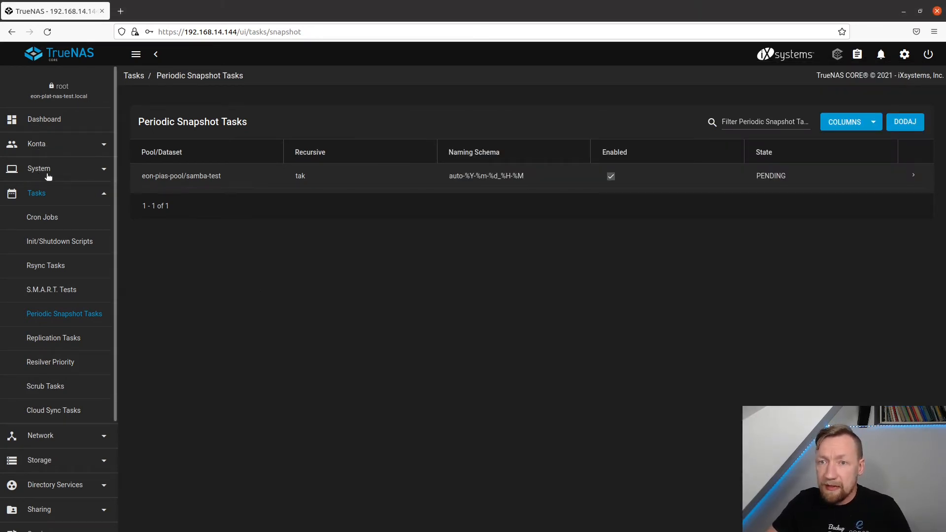
pyautogui.click(45, 461)
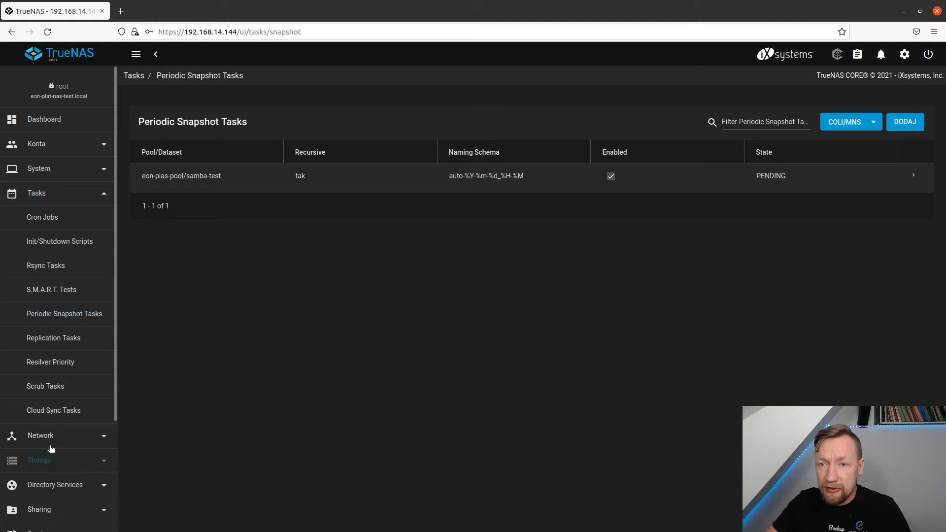
pyautogui.click(40, 267)
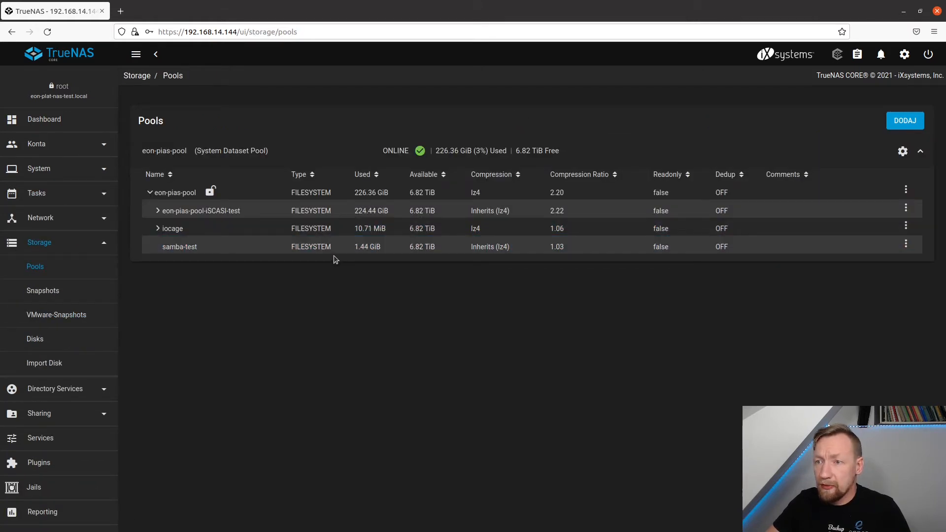
pyautogui.moveTo(352, 248); pyautogui.dragTo(381, 248)
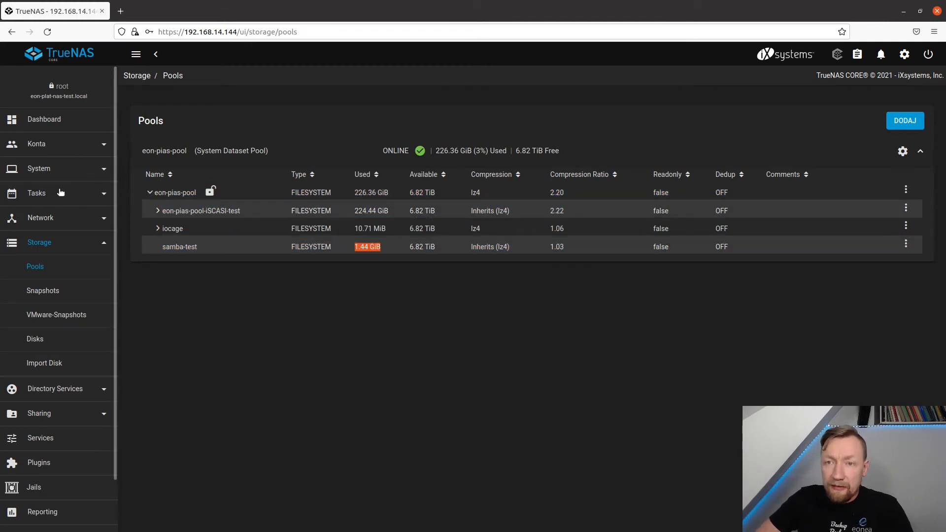
# View the list of storage snapshots in TrueNAS
pyautogui.click(44, 194)
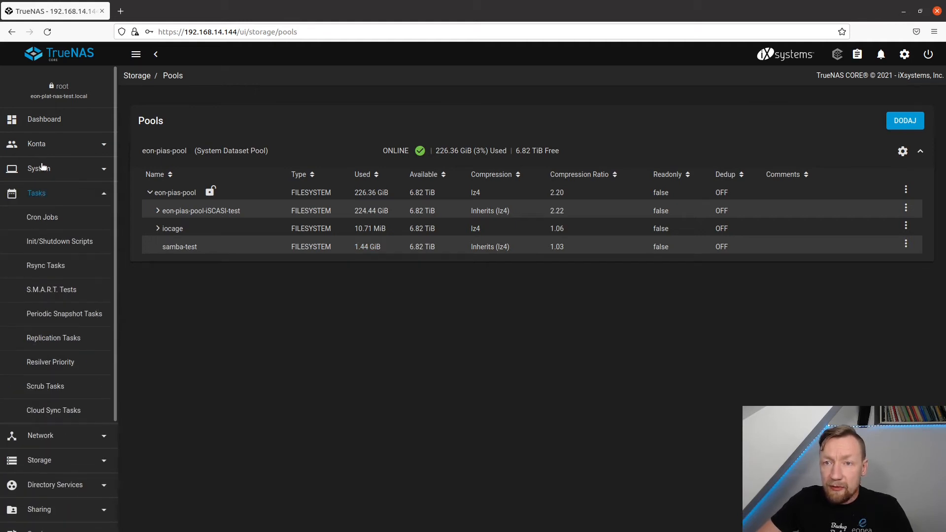
pyautogui.click(38, 461)
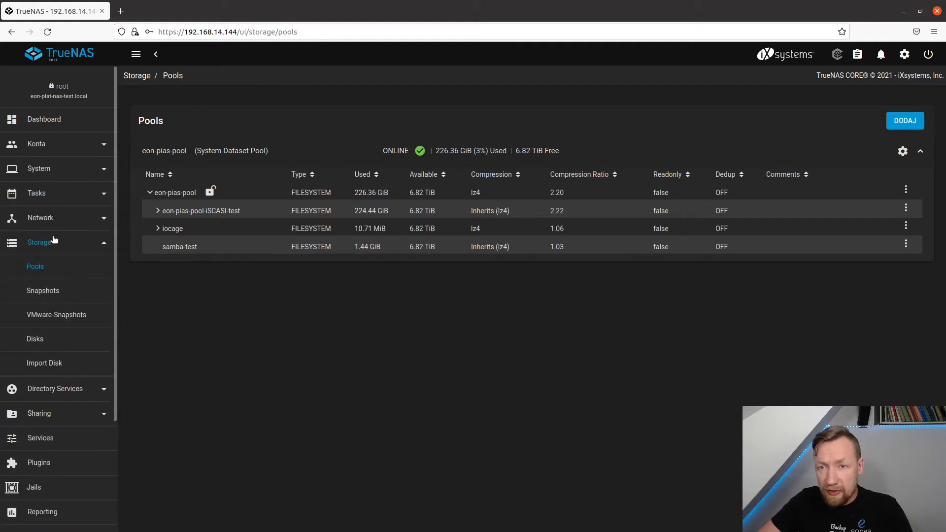
pyautogui.click(54, 289)
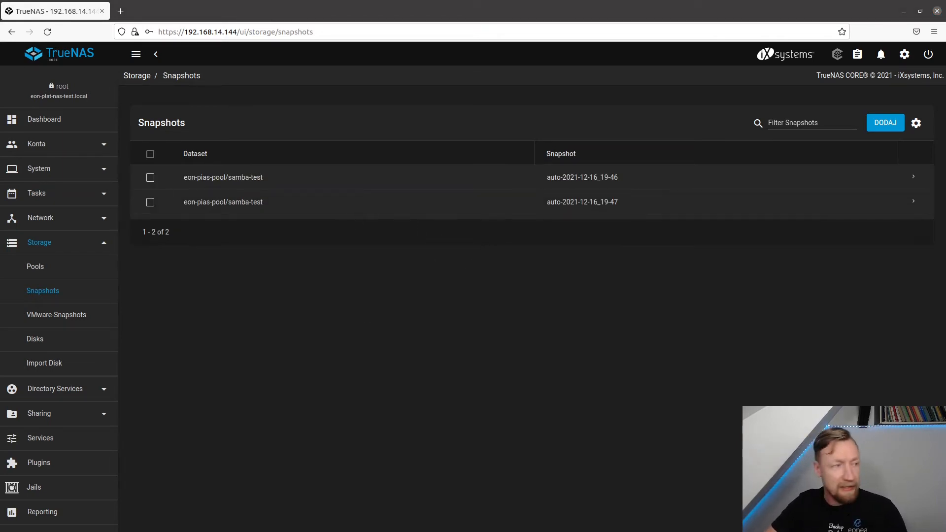
# Switch to the Windows 10 virtual machine and permanently delete all files inside samba-test's platnik-backup-film folder
pyautogui.hotkey('alt', 'Tab')
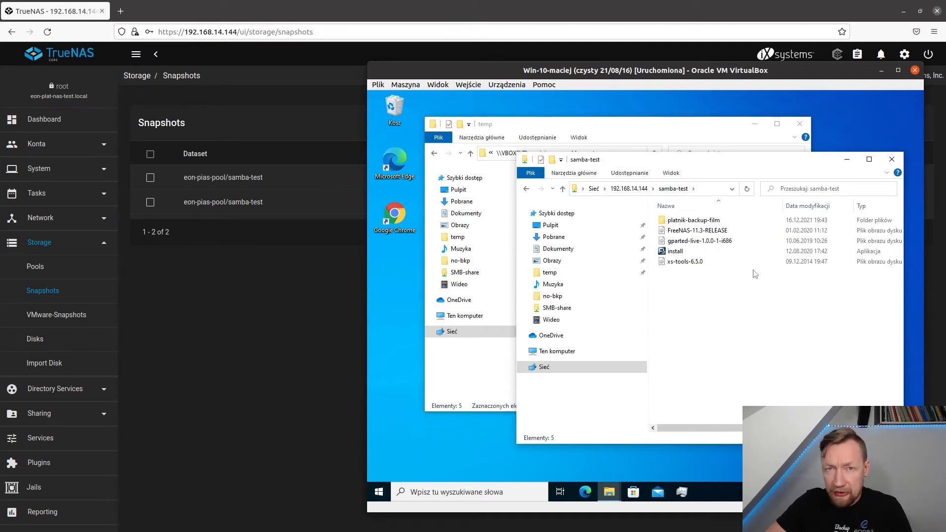
pyautogui.doubleClick(709, 221)
pyautogui.moveTo(749, 325); pyautogui.dragTo(655, 205)
pyautogui.hotkey('shift', 'Delete')
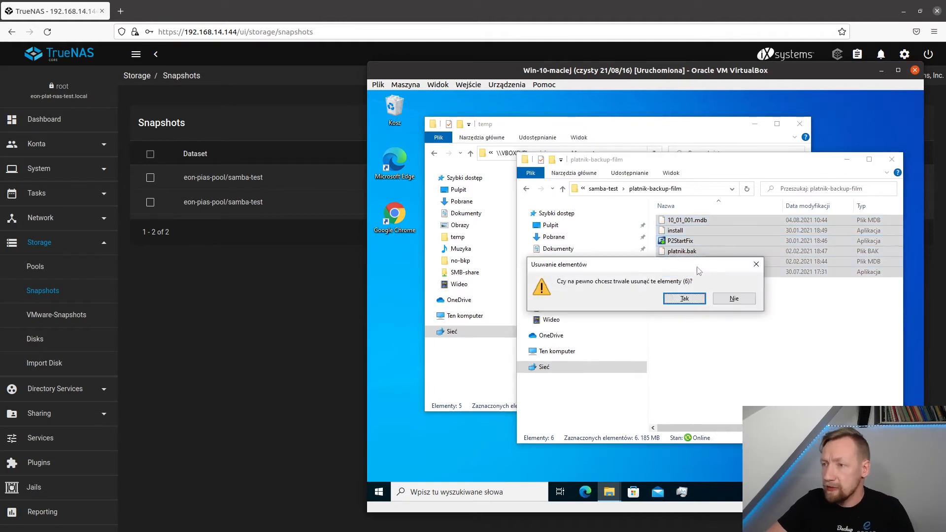
pyautogui.click(684, 299)
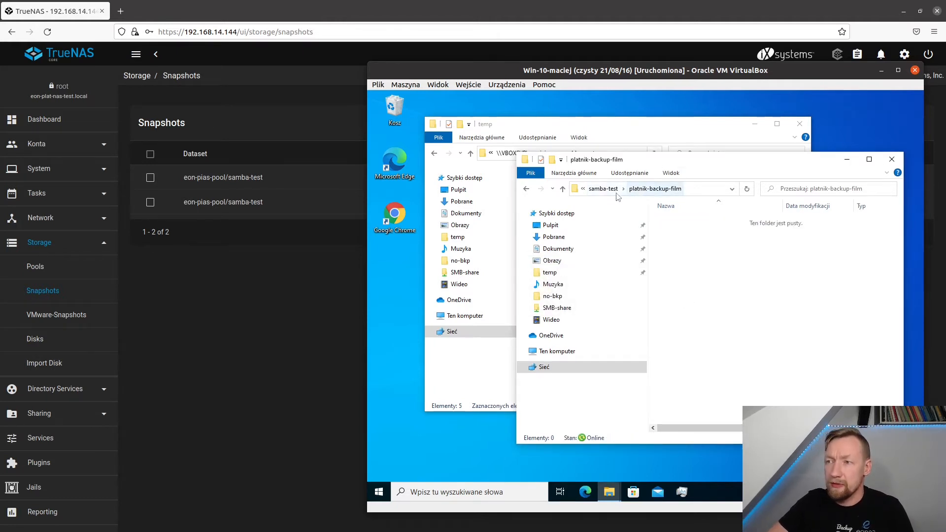
# Return to samba-test and open the 16.12.2021 19:46 previous version of the platnik-backup-film folder
pyautogui.click(603, 189)
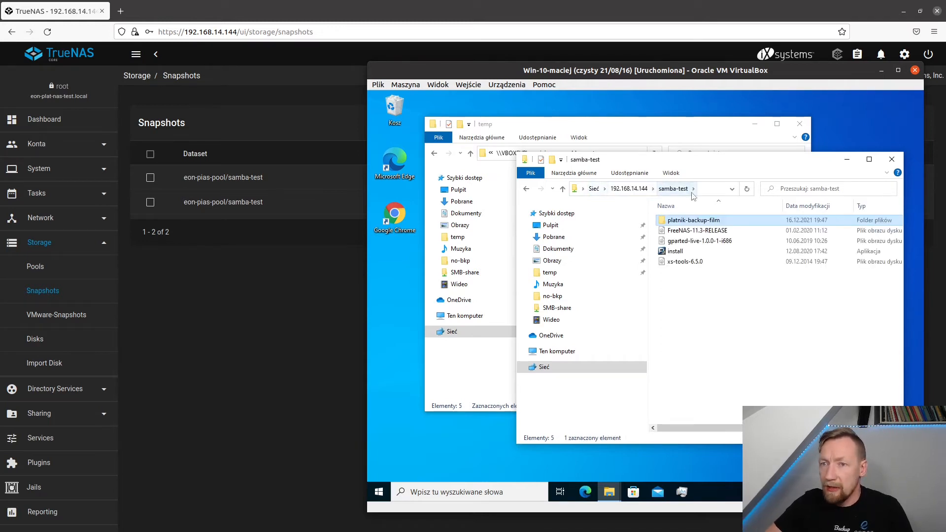
pyautogui.rightClick(707, 221)
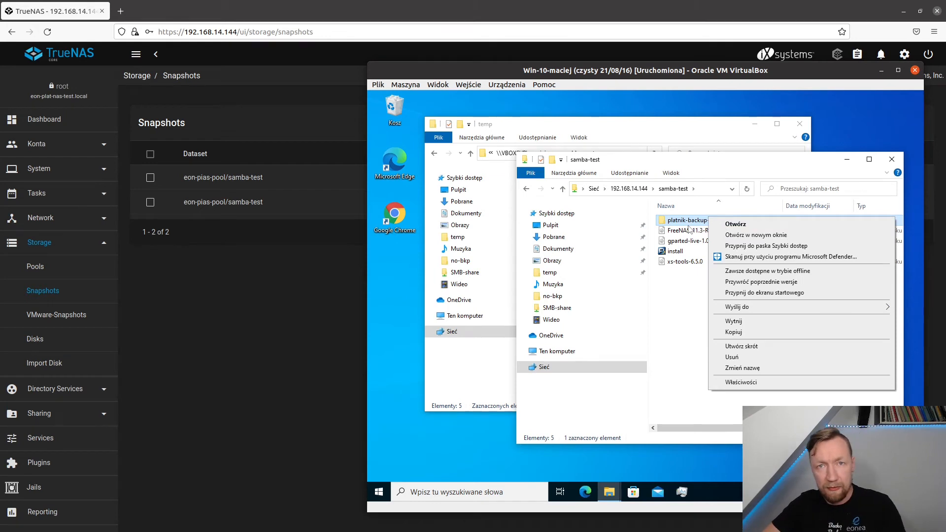
pyautogui.click(738, 382)
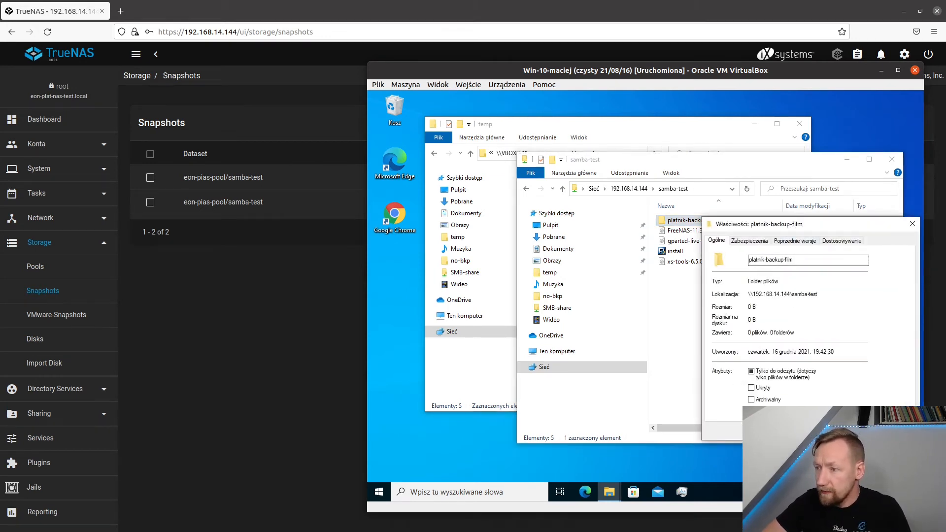
pyautogui.click(911, 224)
pyautogui.rightClick(687, 222)
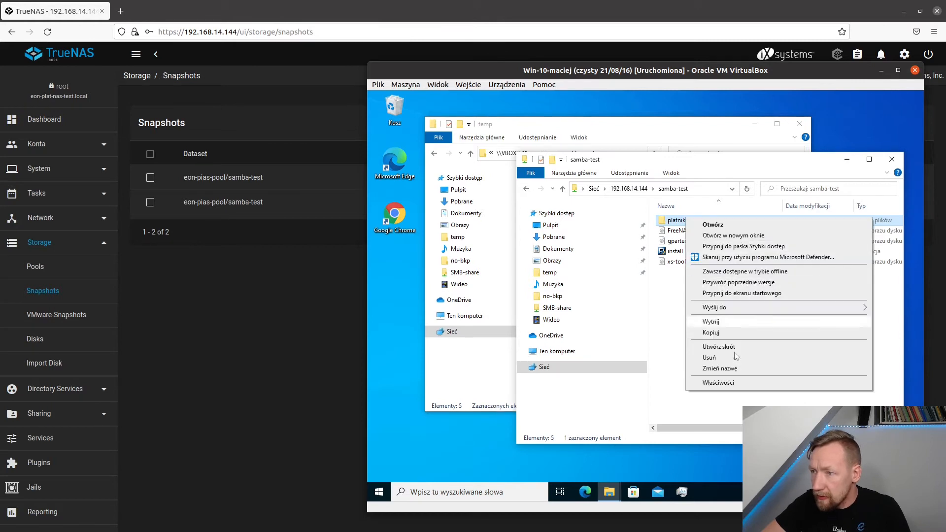
pyautogui.click(727, 283)
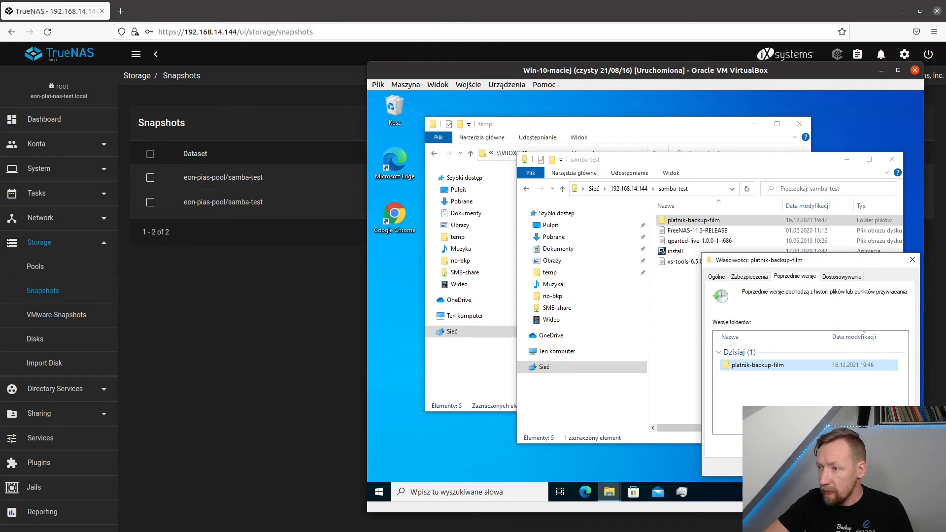
pyautogui.doubleClick(759, 364)
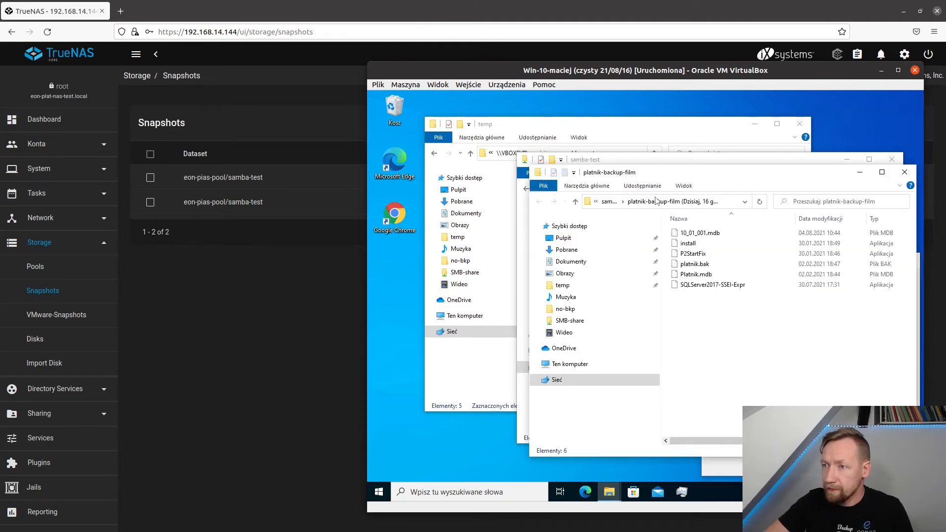
# Compare the files in the previous version with the current platnik-backup-film folder, moving the version's window aside
pyautogui.moveTo(645, 173); pyautogui.dragTo(317, 179)
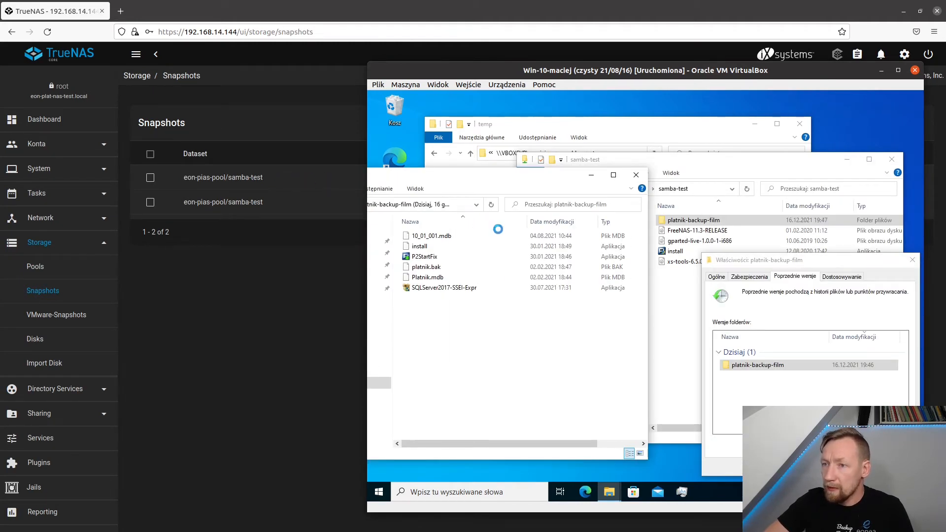
pyautogui.moveTo(481, 179); pyautogui.dragTo(649, 188)
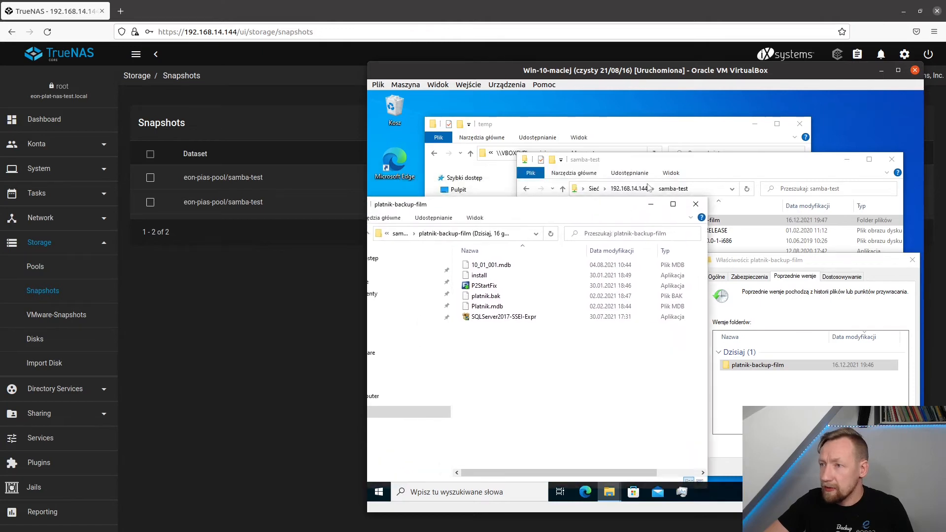
pyautogui.click(672, 222)
pyautogui.doubleClick(672, 222)
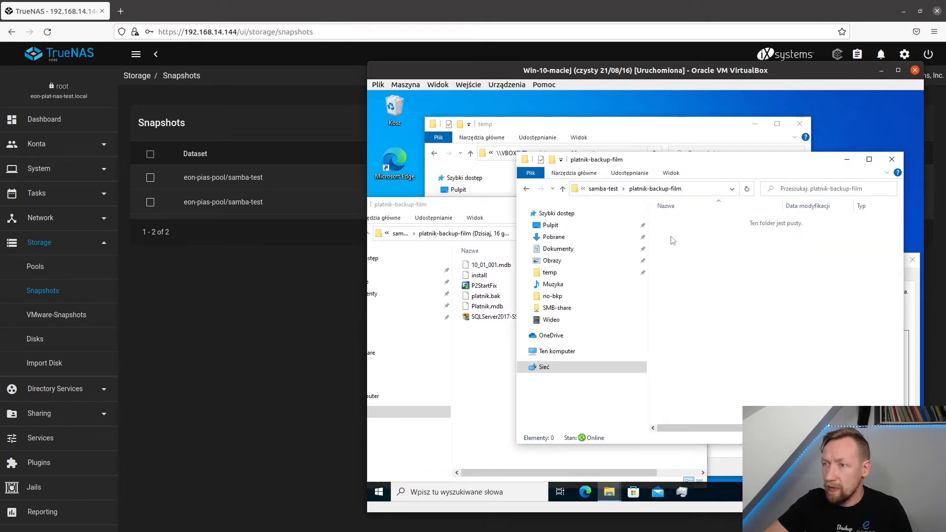
pyautogui.click(603, 189)
pyautogui.moveTo(482, 207); pyautogui.dragTo(554, 208)
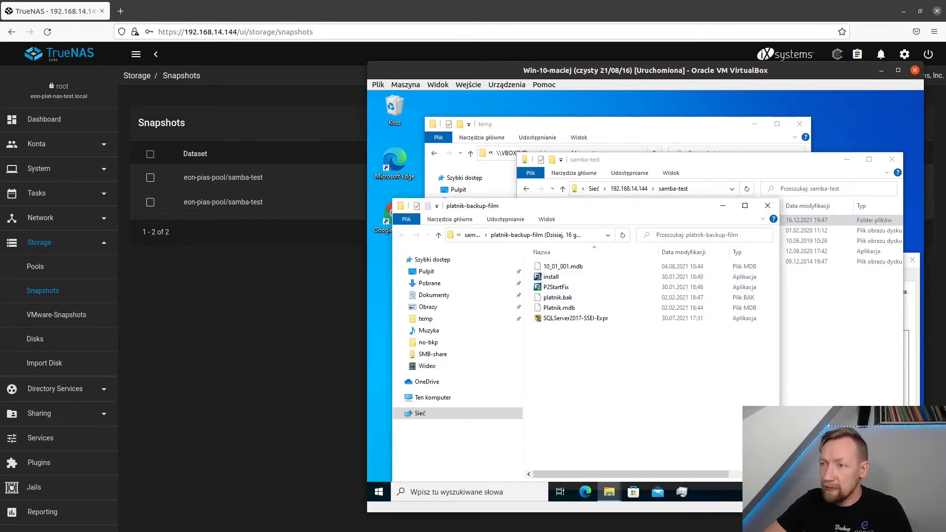
# Copy the install file from the previous version of platnik-backup-film to the Windows desktop, accept the security warning, and close that version
pyautogui.click(766, 206)
pyautogui.moveTo(643, 272); pyautogui.dragTo(397, 286)
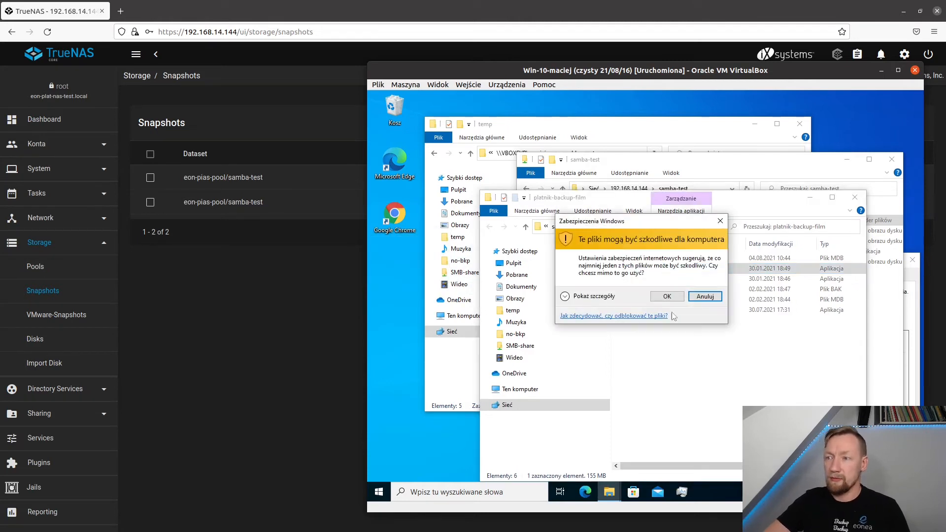
pyautogui.click(671, 297)
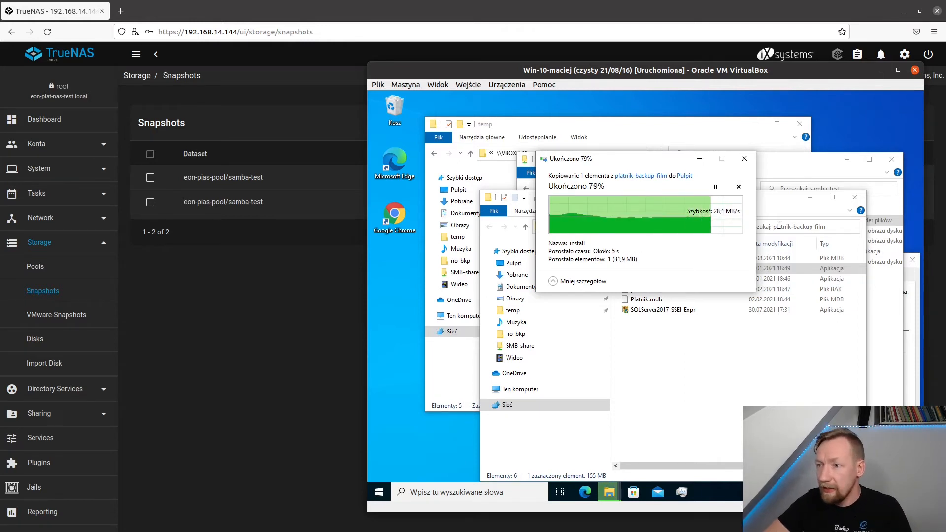
pyautogui.click(853, 198)
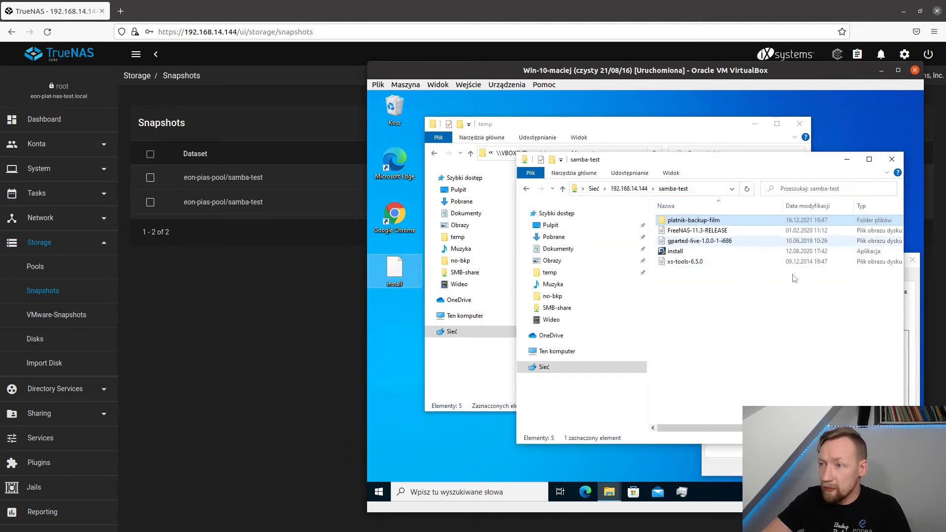
# Restore the platnik-backup-film folder from its 16.12.2021 19:46 previous version and check its files in samba-test
pyautogui.click(870, 456)
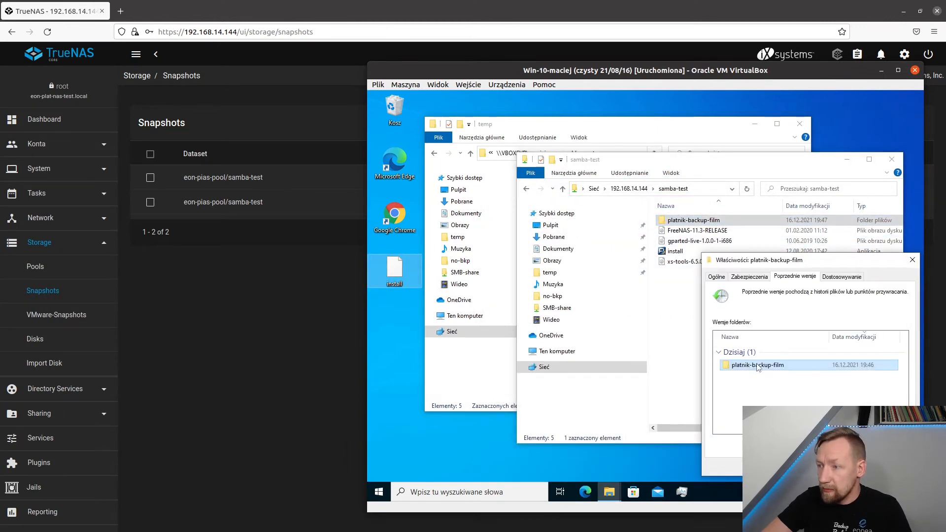
pyautogui.click(872, 446)
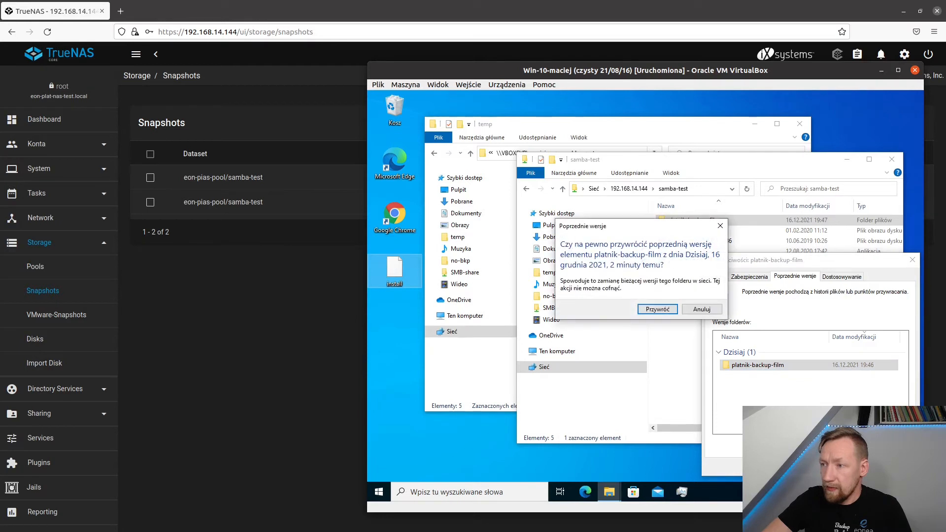
pyautogui.click(658, 309)
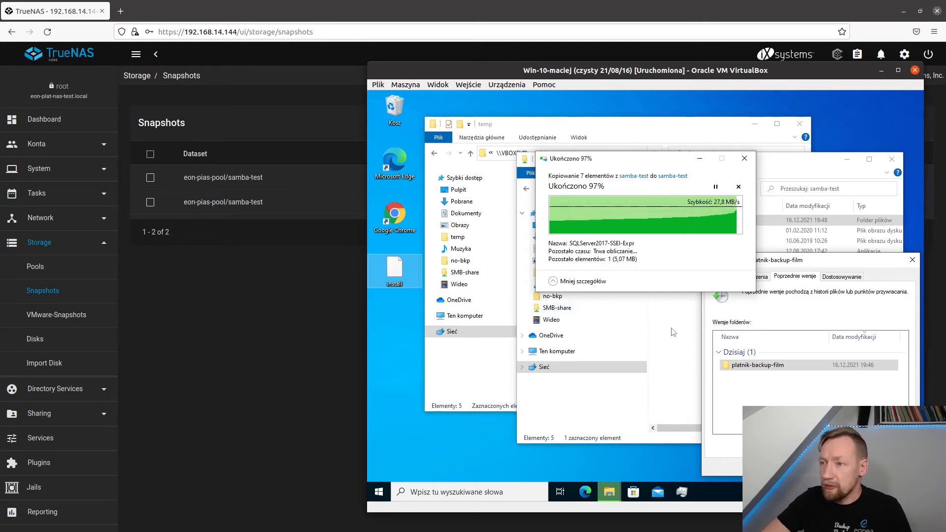
pyautogui.click(666, 326)
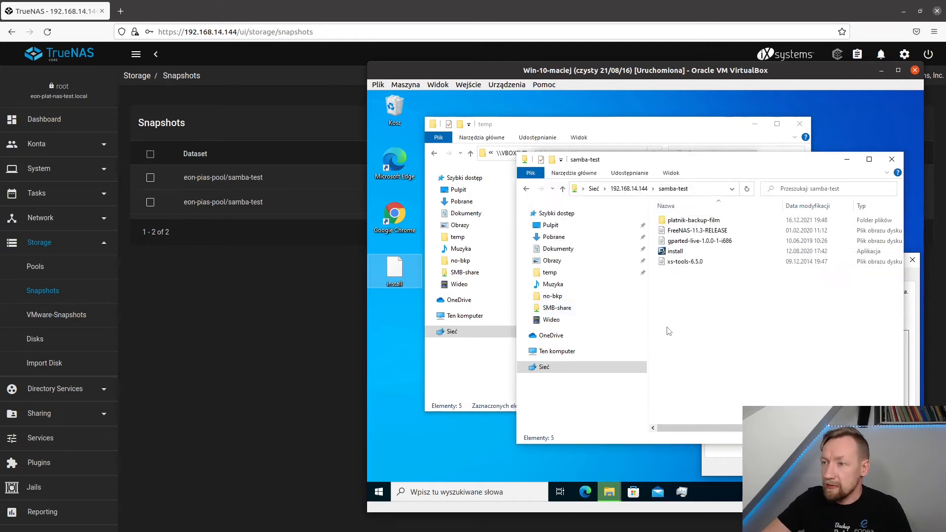
pyautogui.click(689, 223)
pyautogui.doubleClick(689, 224)
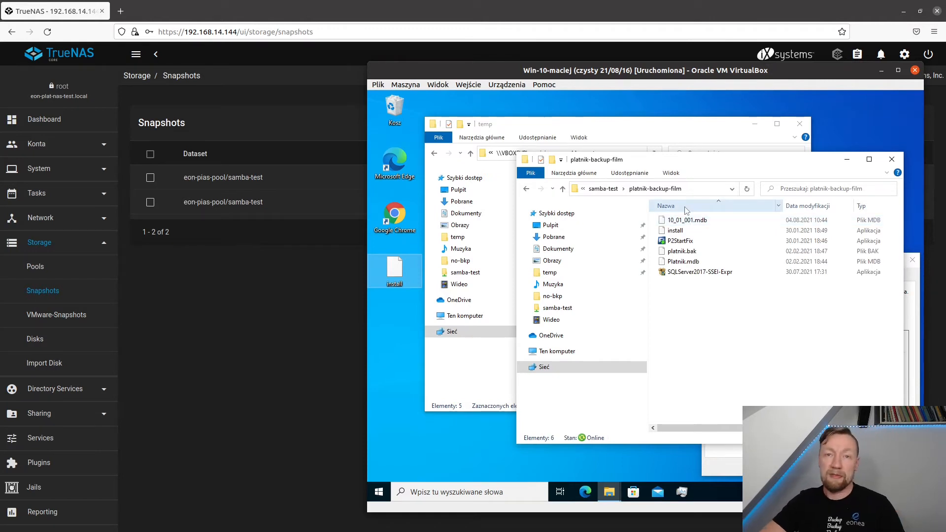
pyautogui.click(602, 190)
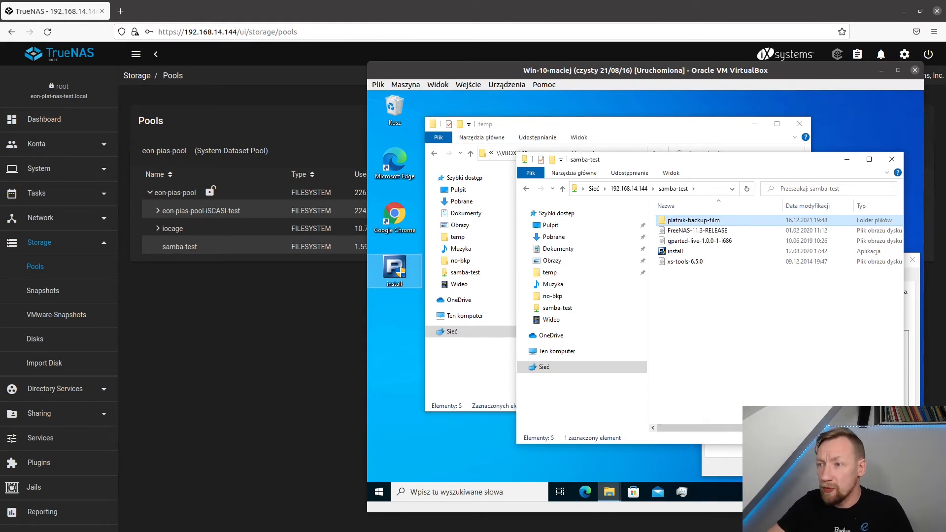
# Switch to TrueNAS and review the samba-test dataset in the pools and the updated snapshot list
pyautogui.click(210, 328)
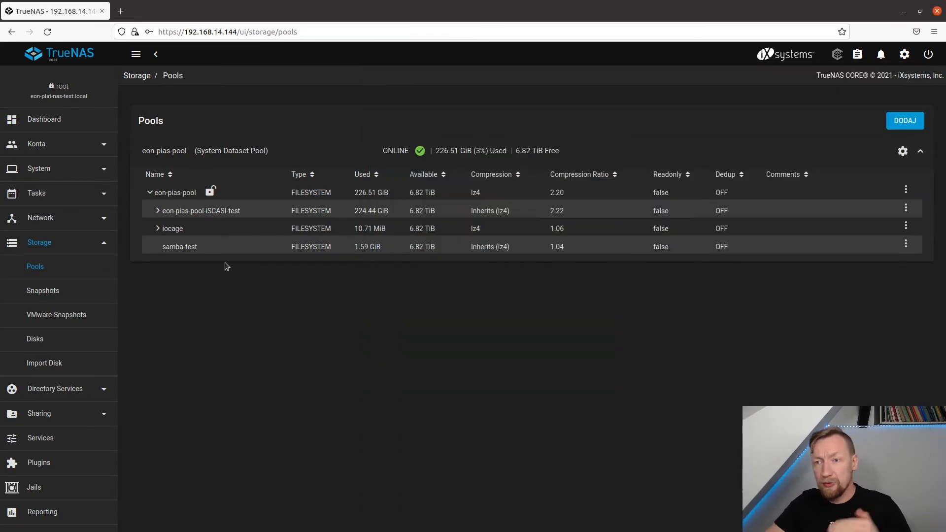
pyautogui.click(35, 290)
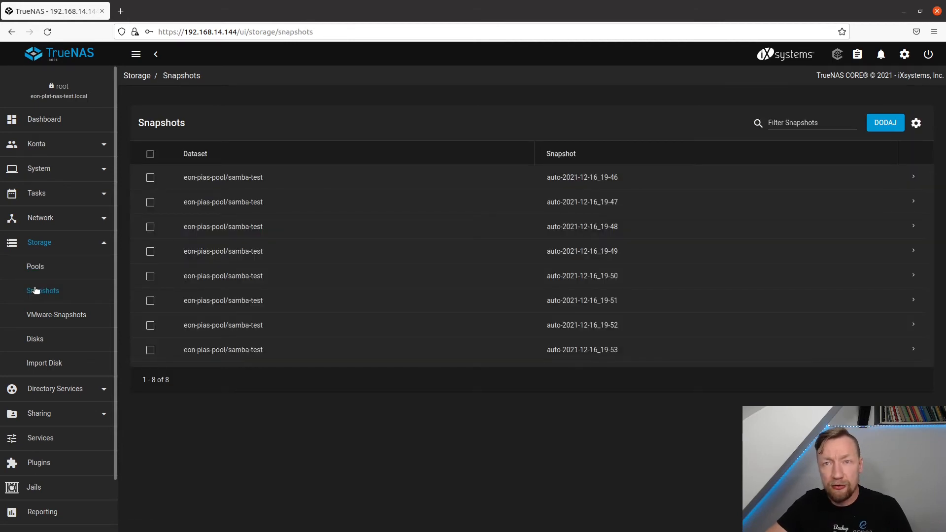
# In the virtual machine, delete platnik-backup-film, FreeNAS-11.3-RELEASE, gparted-live-1.0.0-1-i686 and install from samba-test
pyautogui.hotkey('alt', 'Tab')
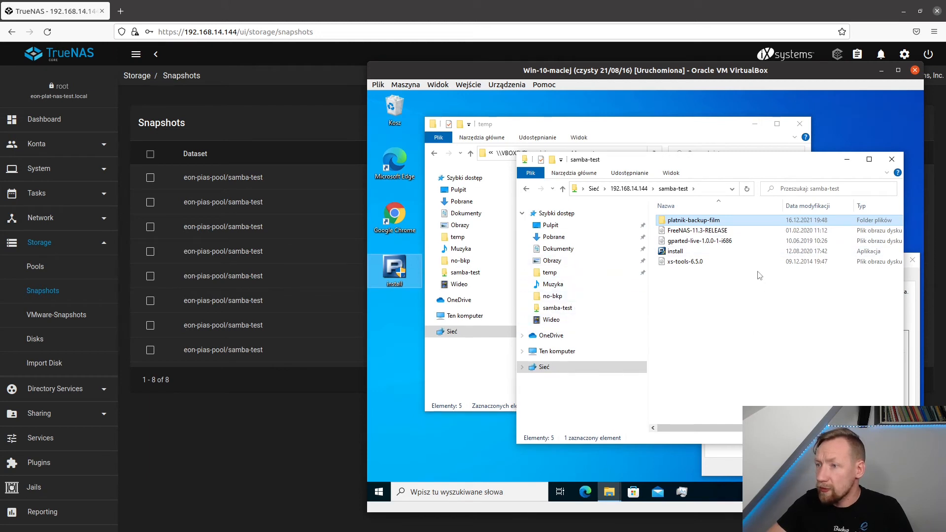
pyautogui.doubleClick(711, 220)
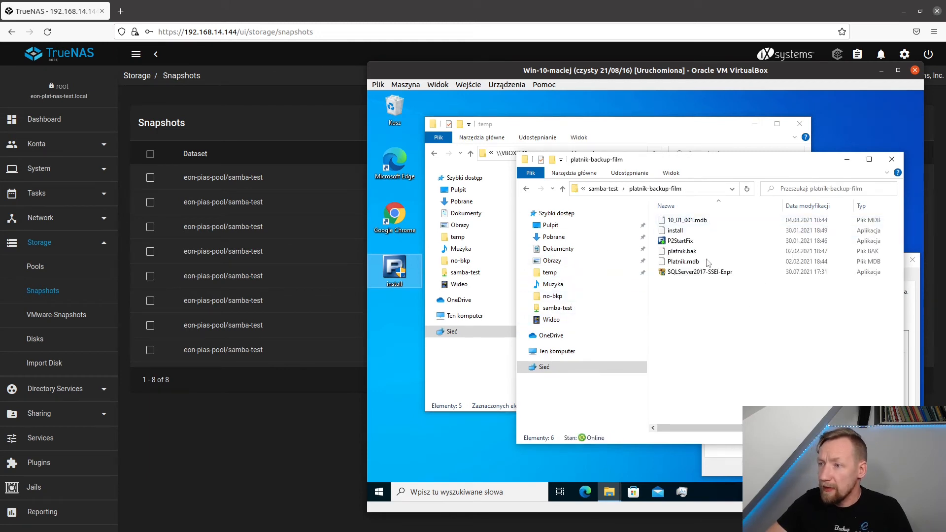
pyautogui.moveTo(755, 296); pyautogui.dragTo(676, 226)
pyautogui.moveTo(761, 315); pyautogui.dragTo(675, 215)
pyautogui.click(600, 188)
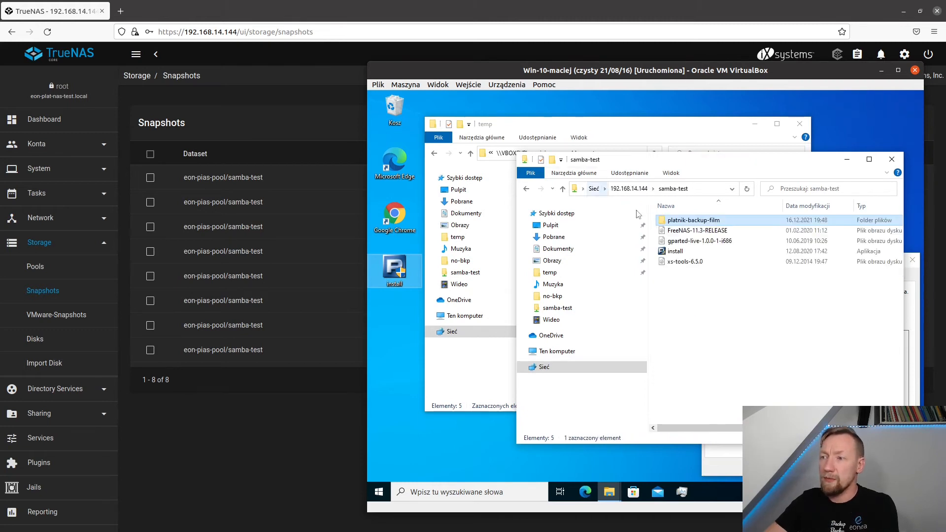
pyautogui.moveTo(722, 249); pyautogui.dragTo(682, 217)
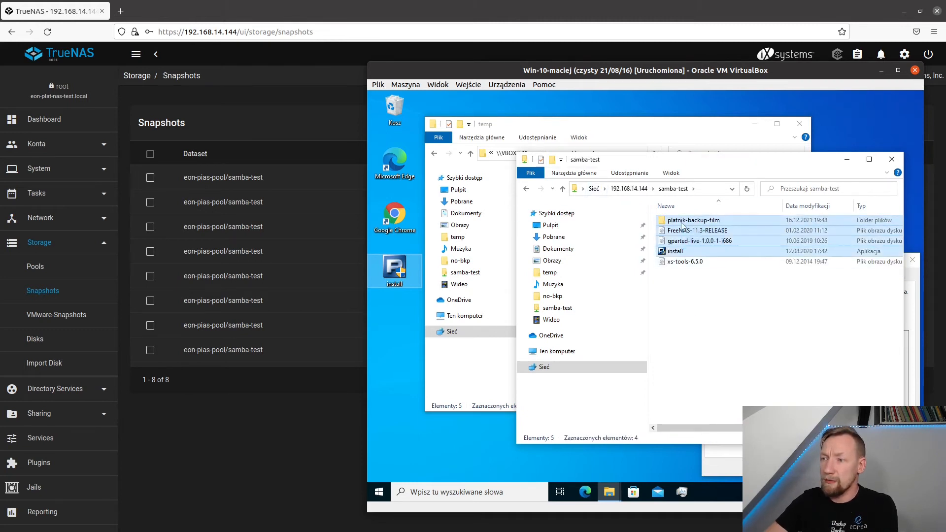
pyautogui.press('Delete')
pyautogui.click(684, 299)
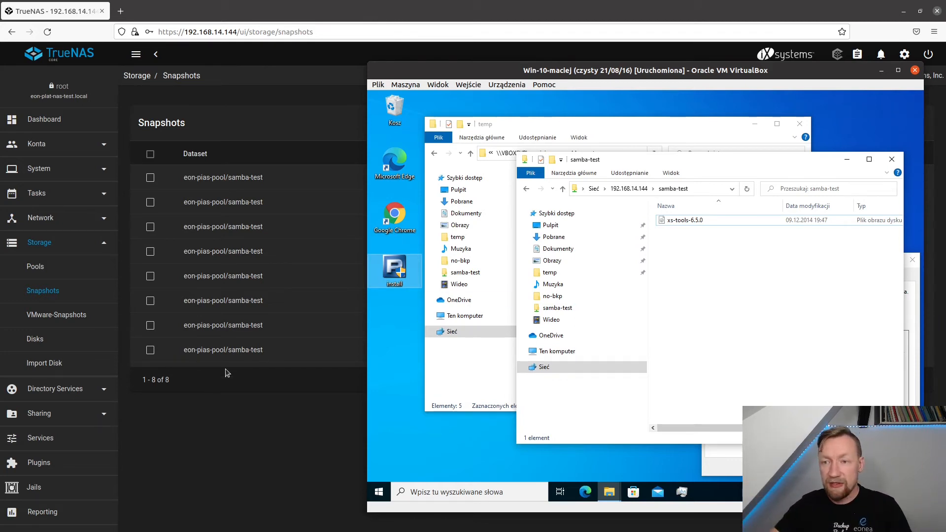
# Switch to TrueNAS, roll samba-test back to snapshot auto-2021-12-16_19-52 with No Safety Check, and refresh the share's file list in the virtual machine
pyautogui.click(249, 413)
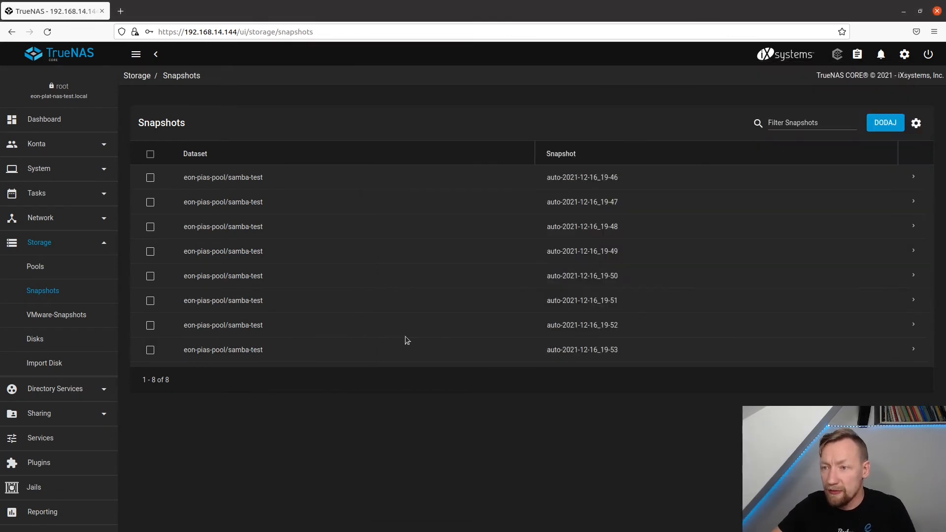
pyautogui.click(913, 350)
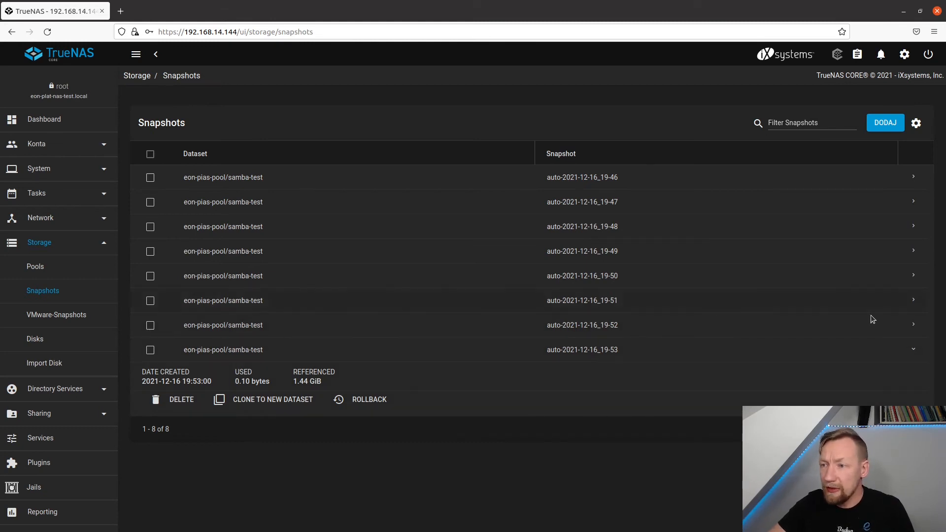
pyautogui.click(913, 325)
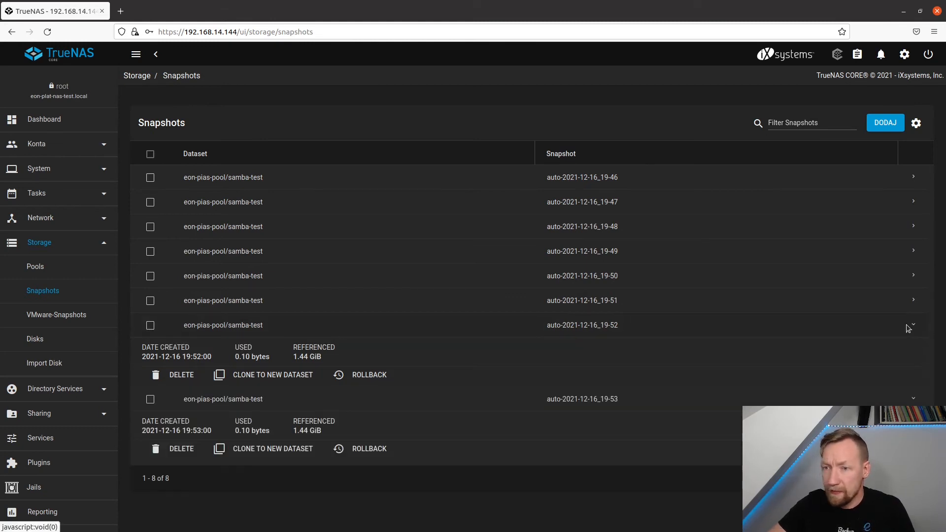
pyautogui.click(369, 375)
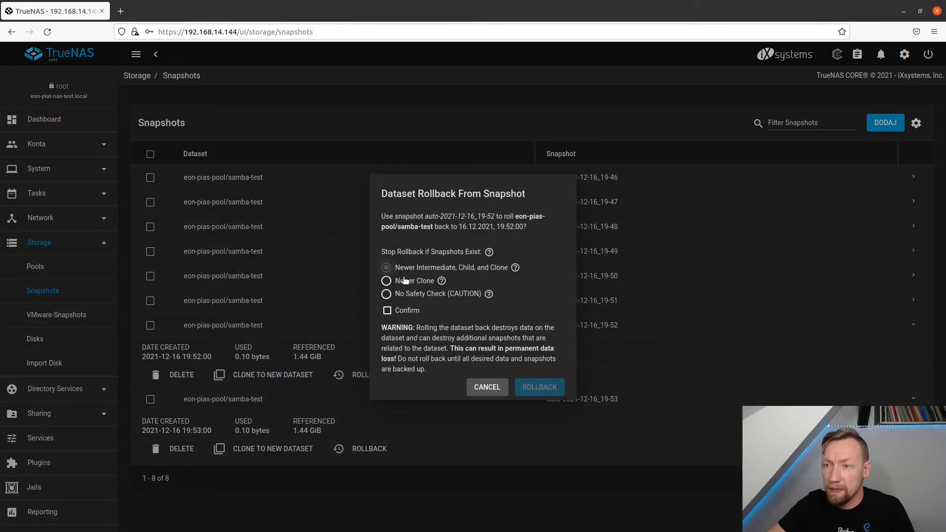
pyautogui.click(387, 294)
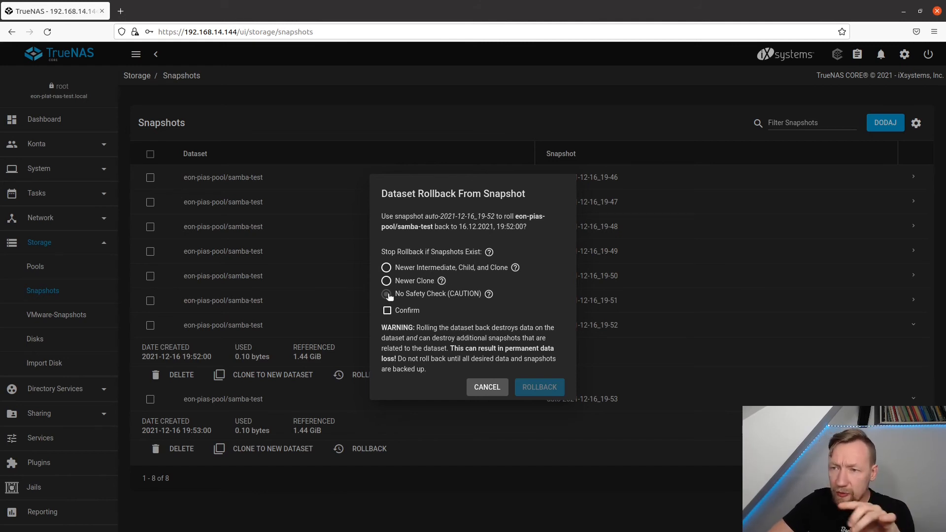
pyautogui.click(387, 310)
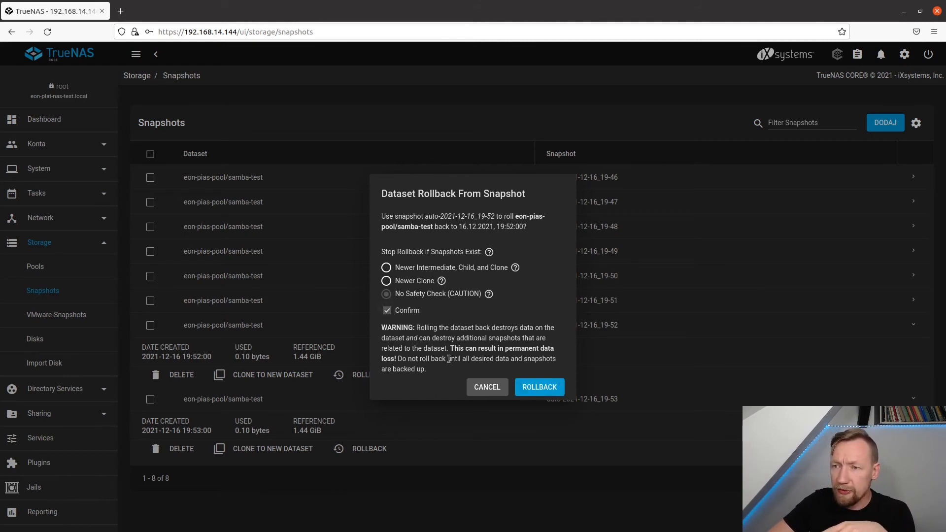
pyautogui.click(536, 388)
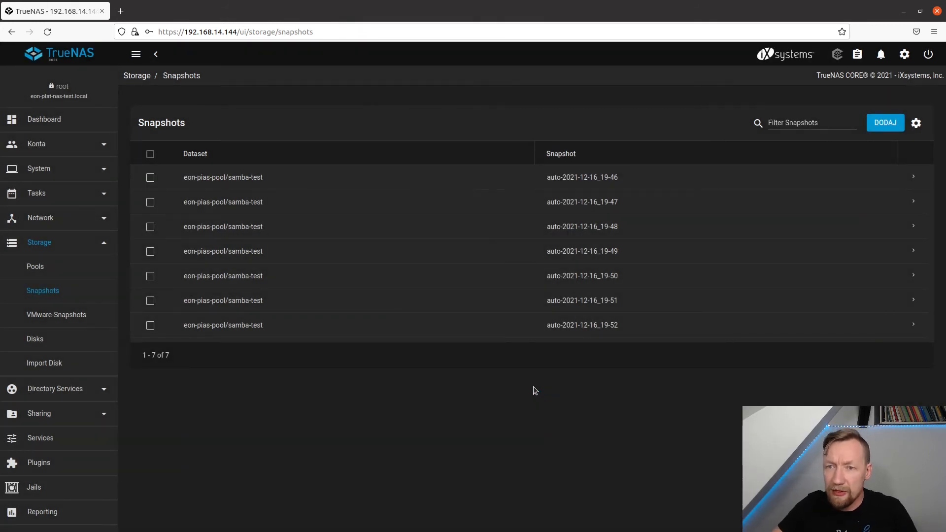
pyautogui.hotkey('alt', 'Tab')
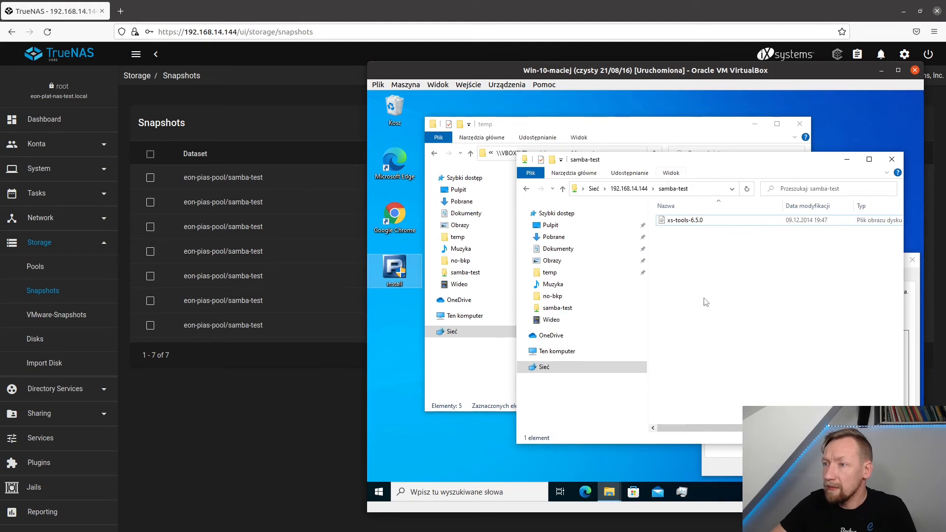
pyautogui.press('F5')
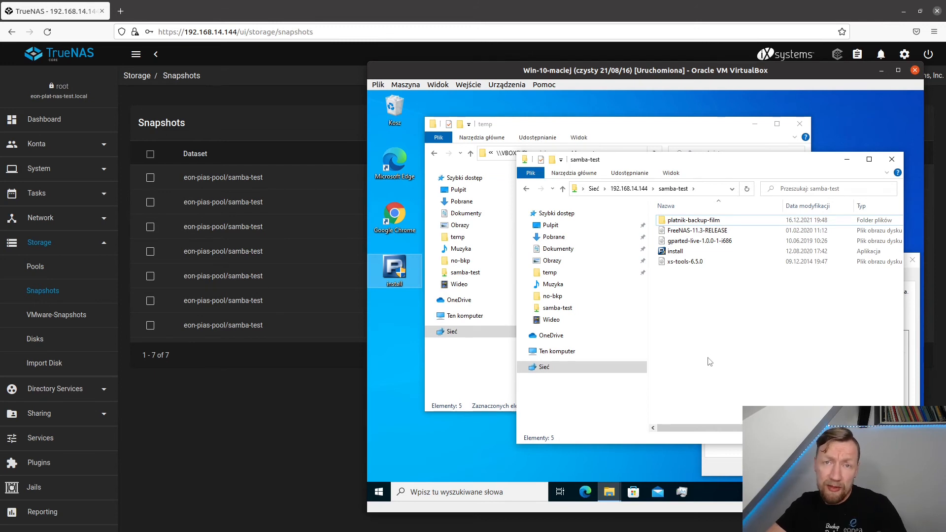
# Back in TrueNAS, clone snapshot auto-2021-12-16_19-51 to the new dataset eon-pias-pool/samba-test-auto-2021-12-16_19-51-clone
pyautogui.click(238, 444)
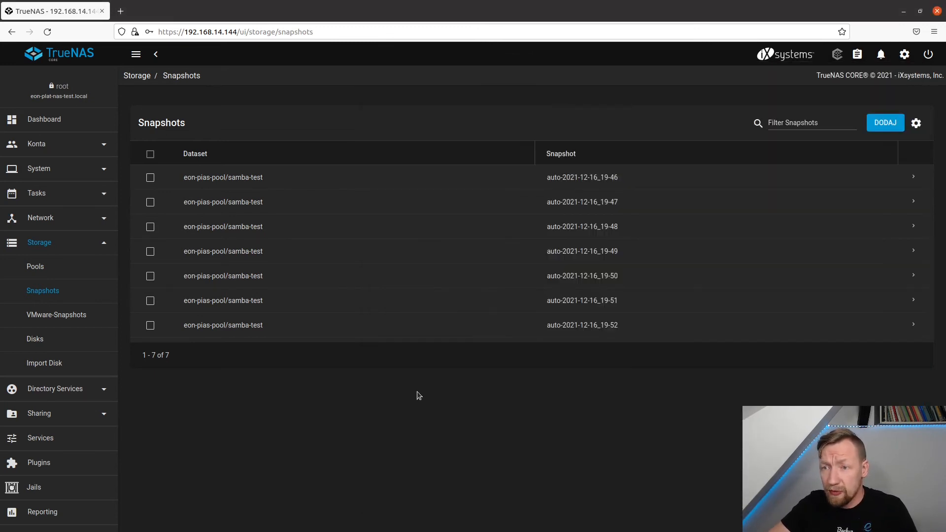
pyautogui.click(914, 301)
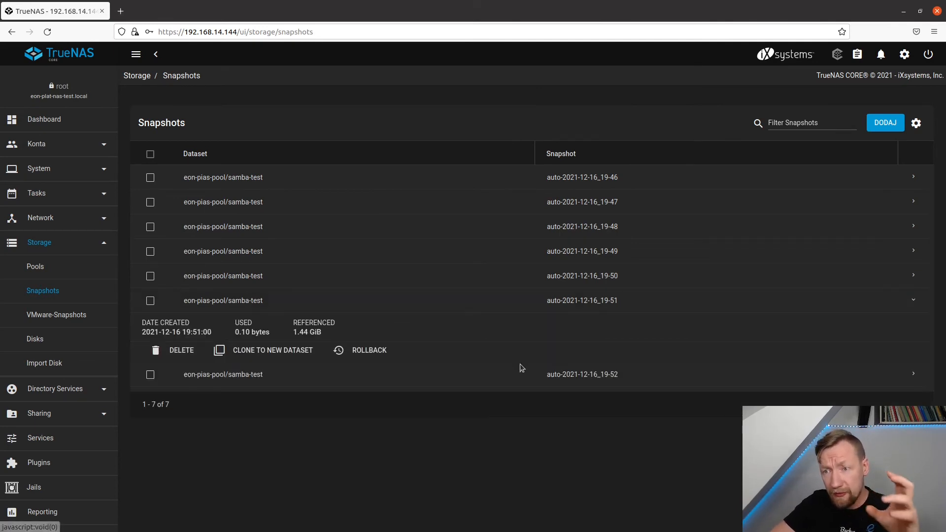
pyautogui.click(287, 350)
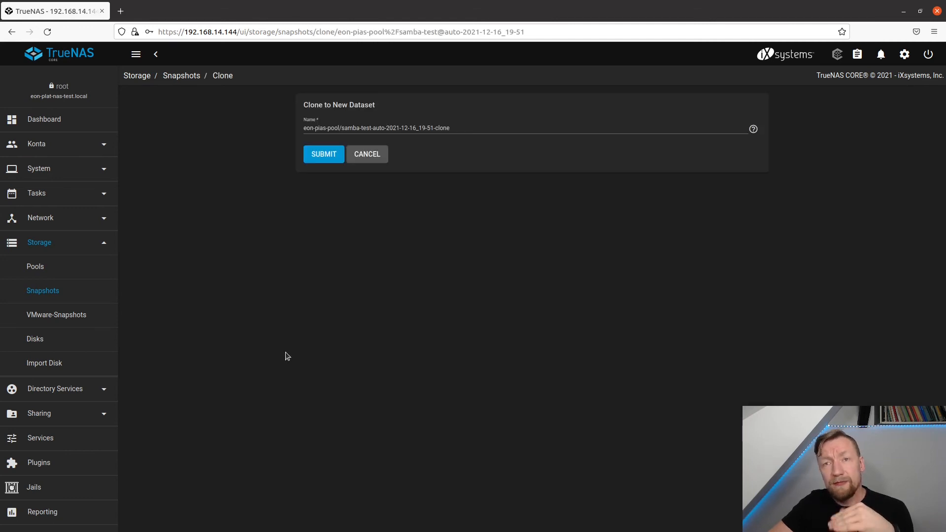
pyautogui.click(323, 157)
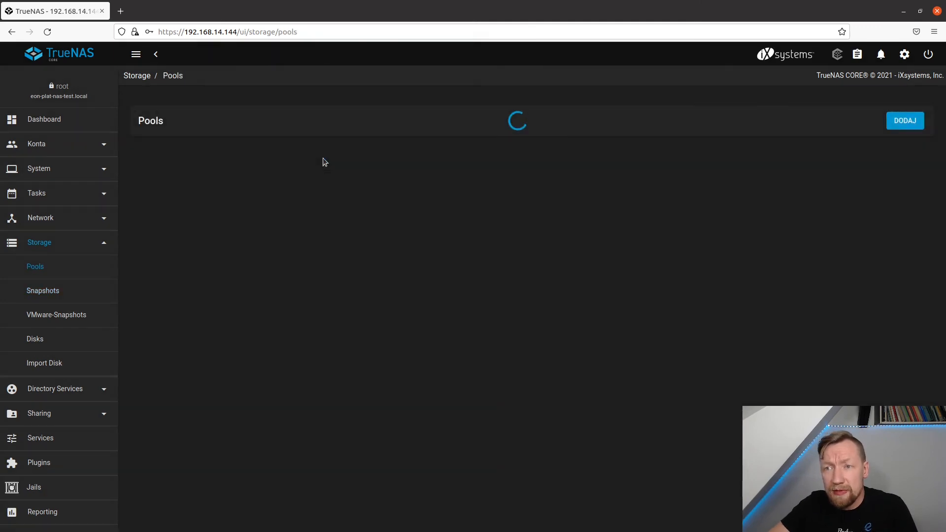
# Return to the TrueNAS storage pools and review the datasets under eon-pias-pool
pyautogui.click(296, 264)
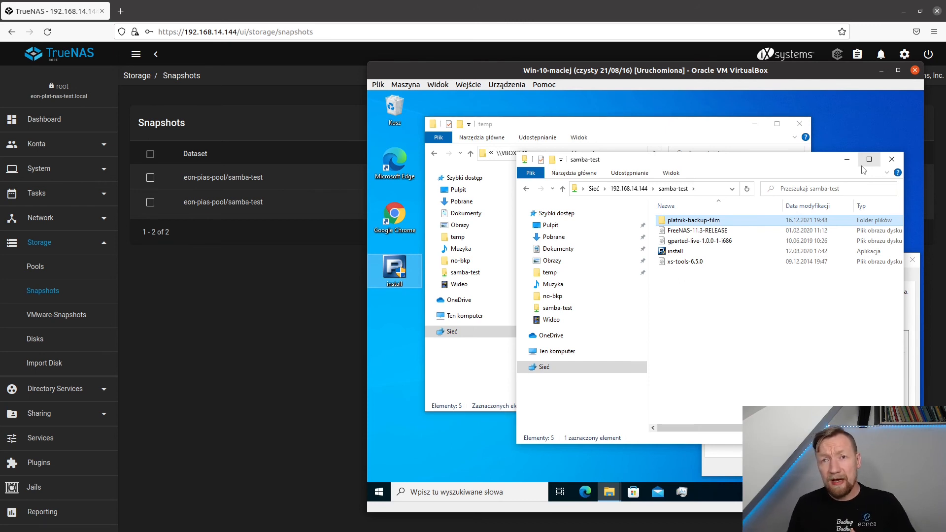
pyautogui.click(28, 268)
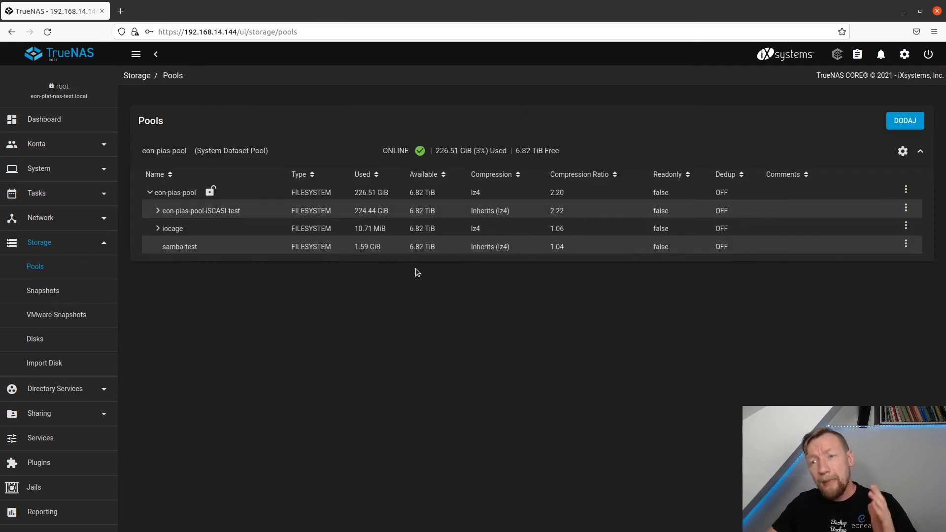